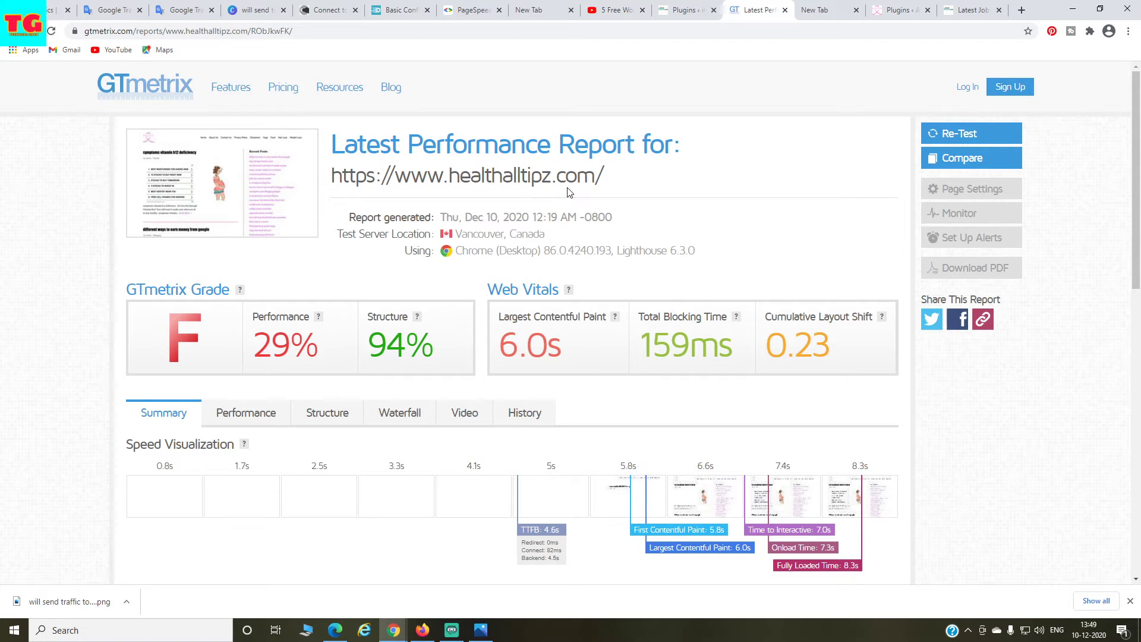
click(943, 20)
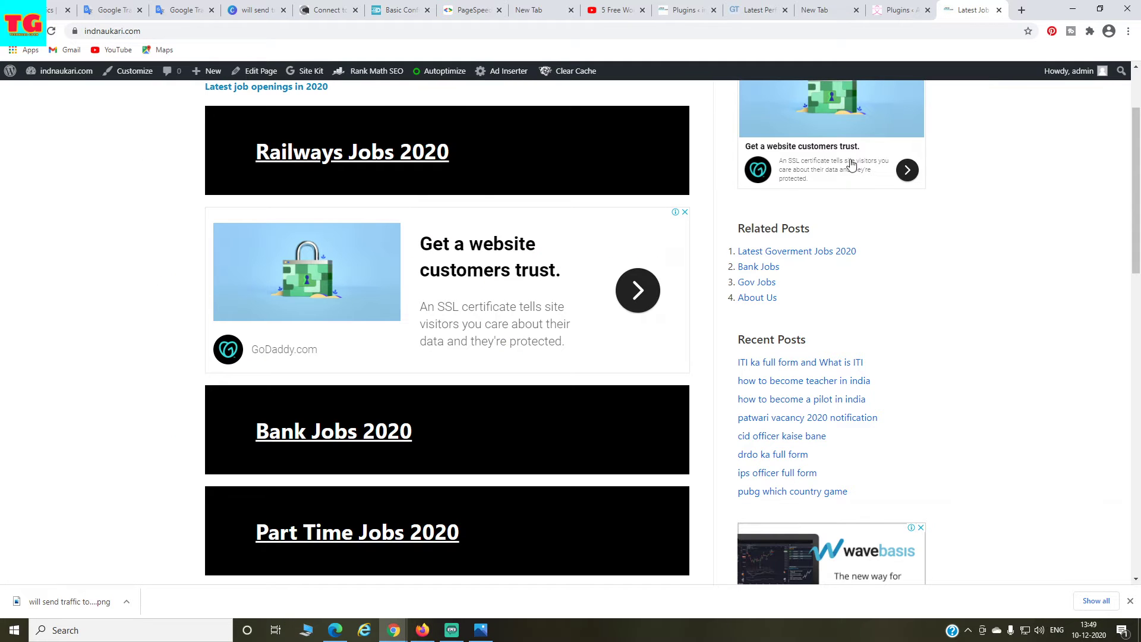
click(750, 10)
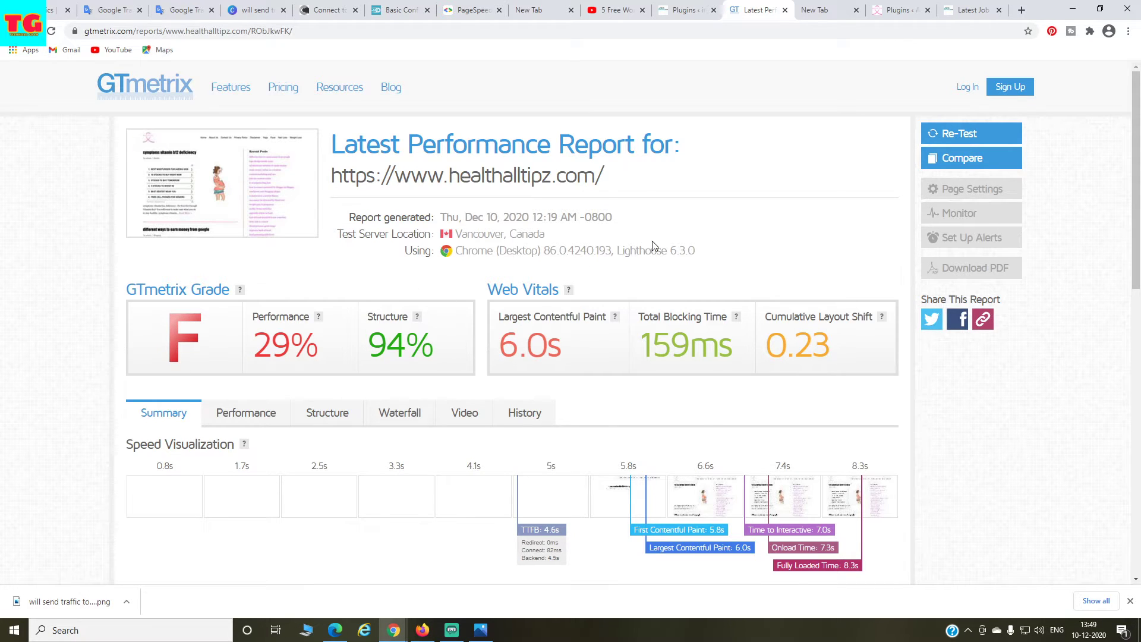
Step: Search the plugin directory of the healthalltipz.com WordPress site for "wp", and install and activate WP Fastest Cache
click(892, 8)
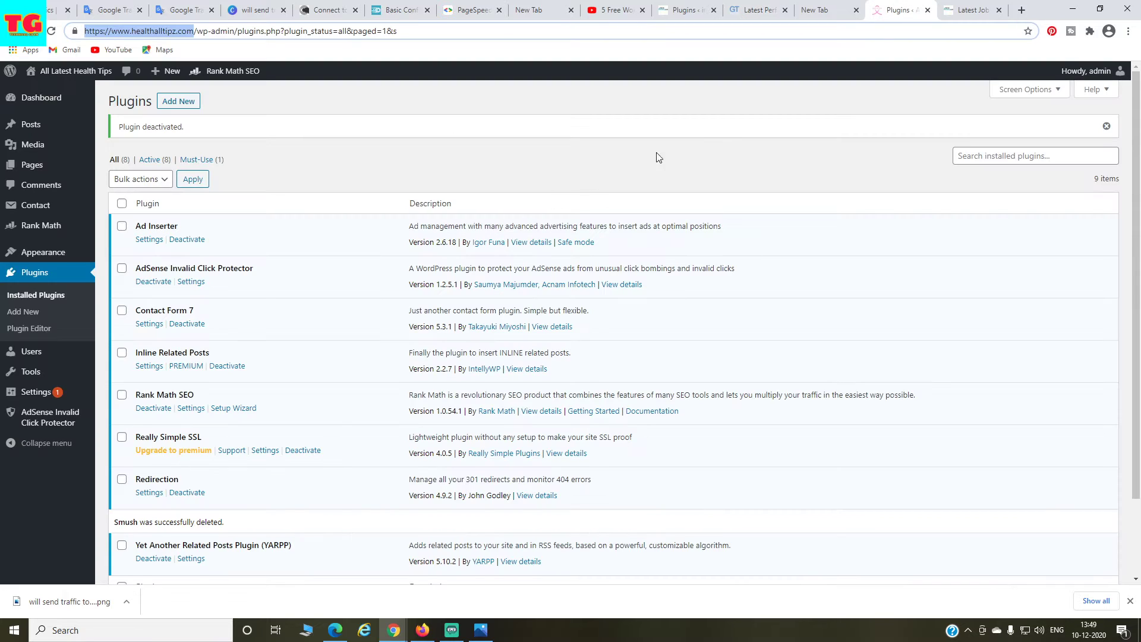
click(192, 103)
click(192, 102)
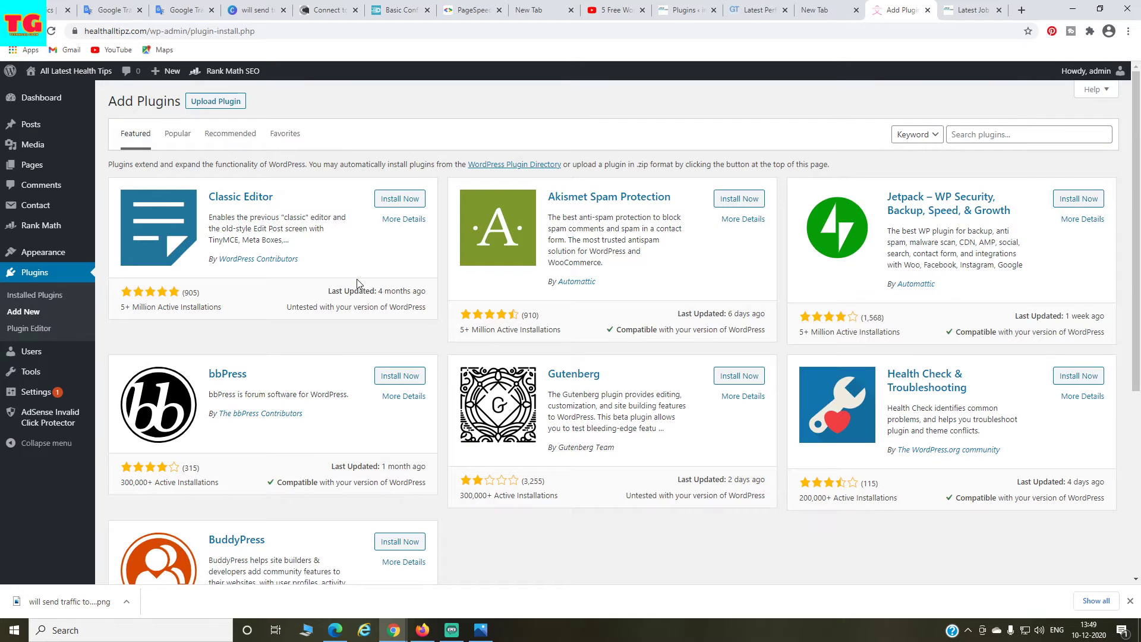
click(987, 134)
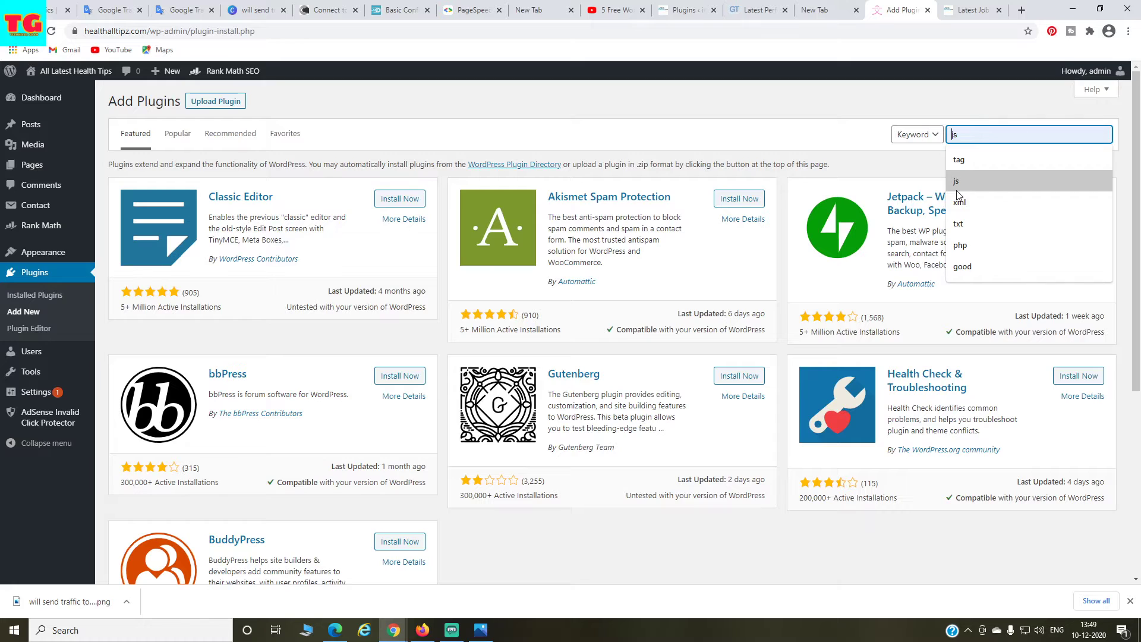
text(wp)
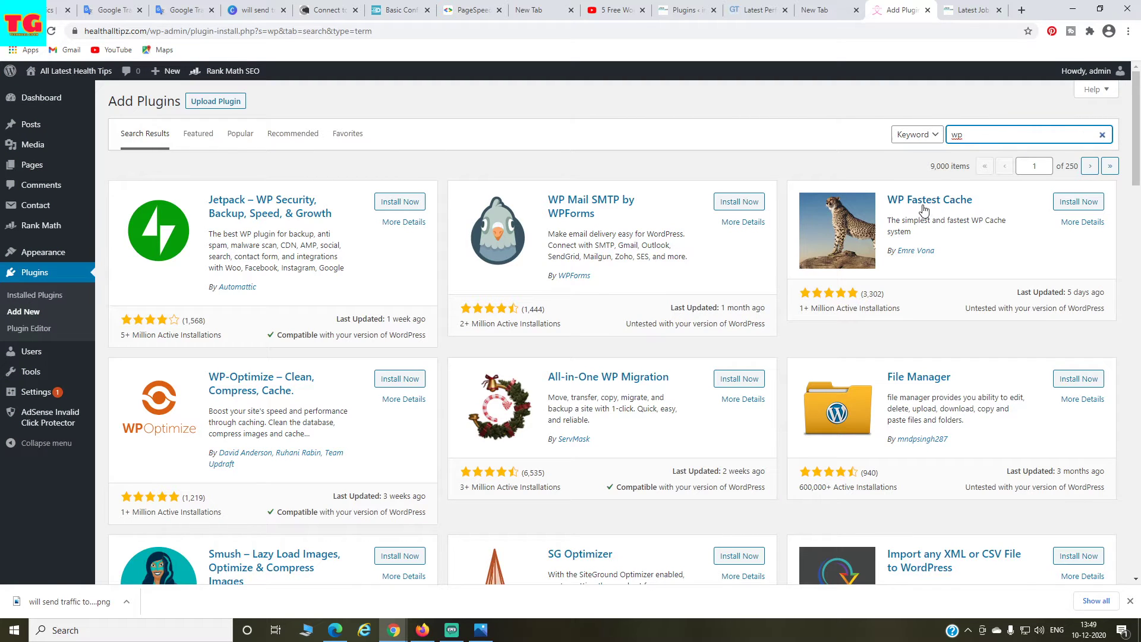
click(1078, 202)
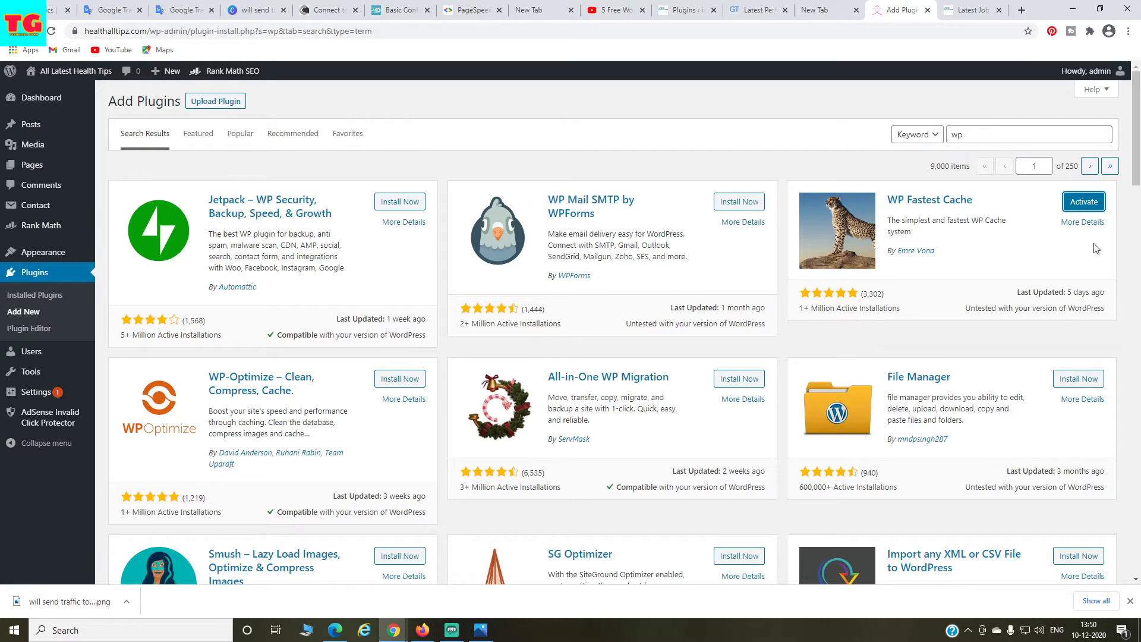
click(1090, 205)
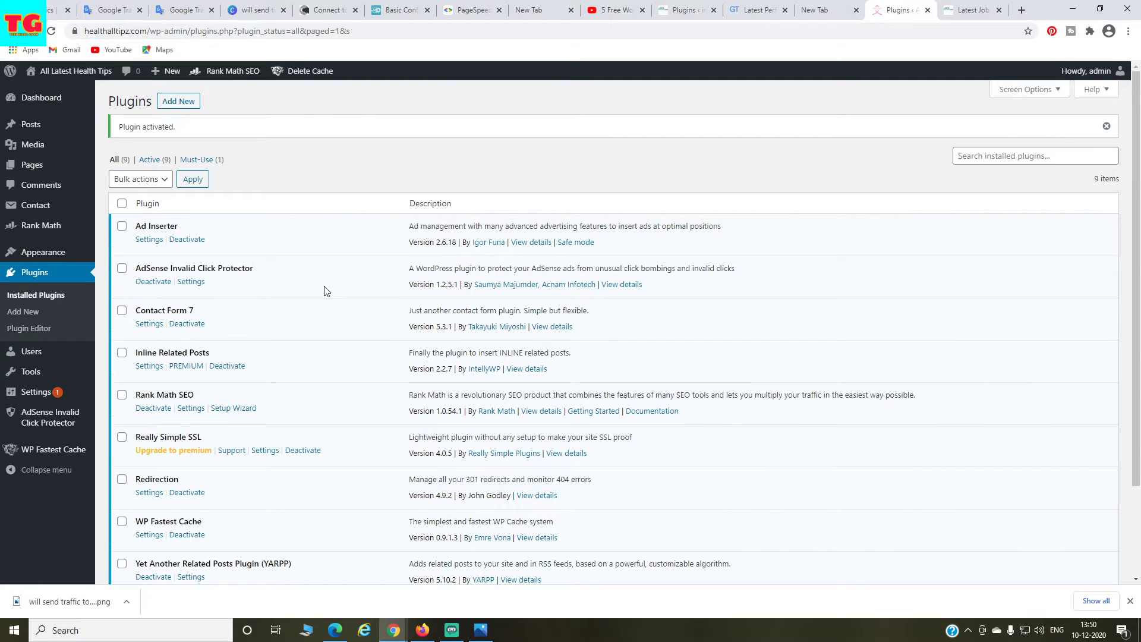
Step: Open the WP Fastest Cache settings and complete the Cloudflare CDN integration with the e-mail and API key already filled in
scroll(297, 467, down, 2)
click(150, 426)
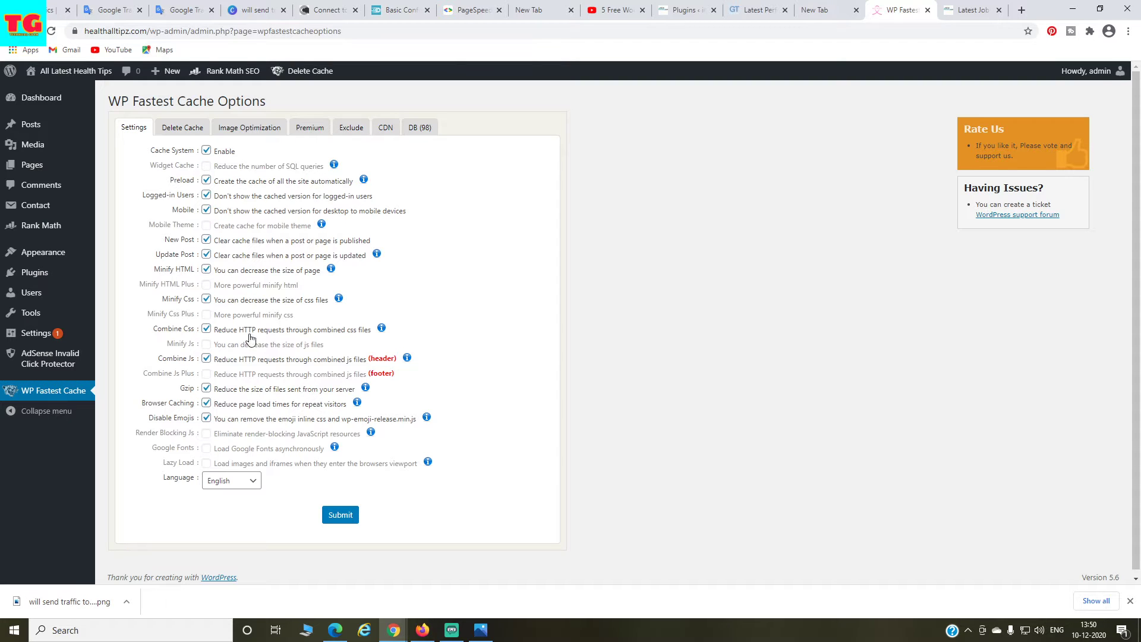
click(386, 133)
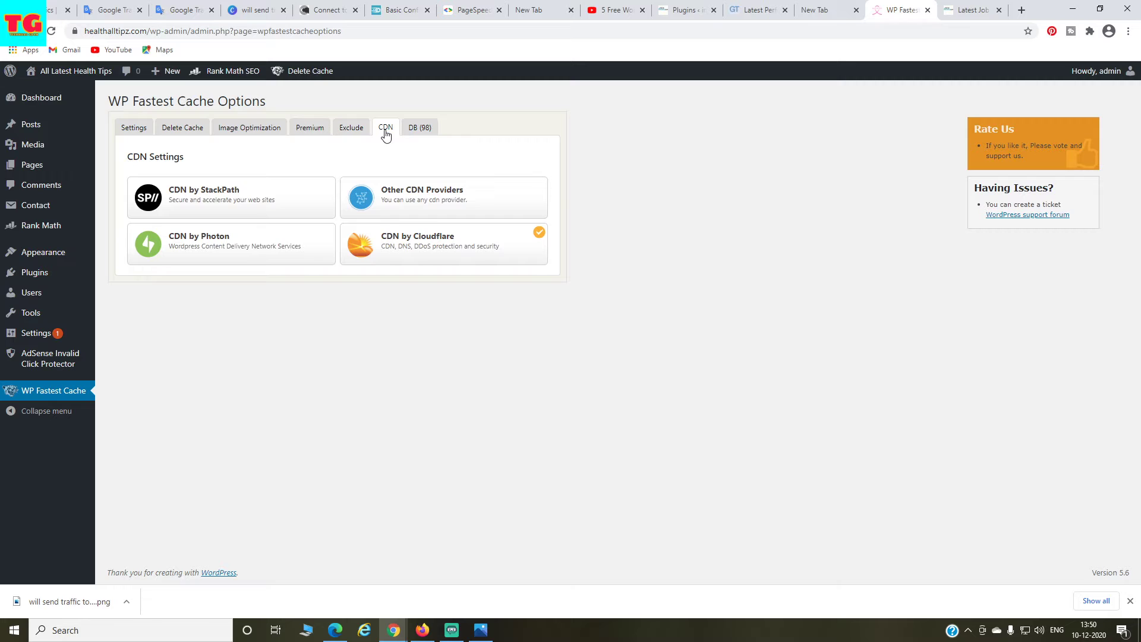
click(436, 243)
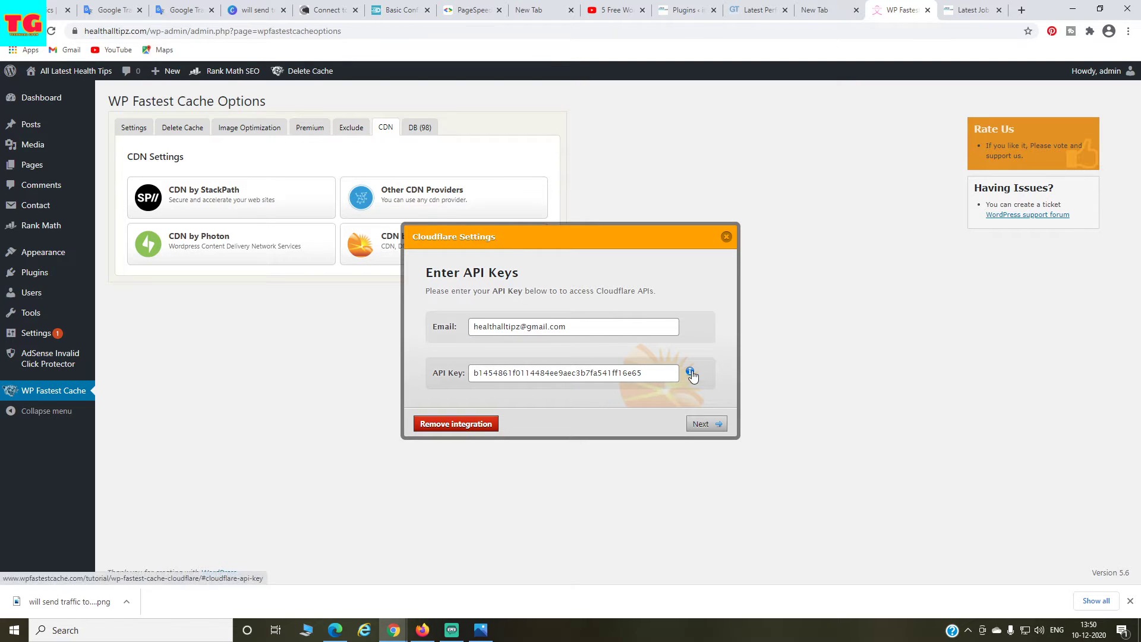
click(712, 424)
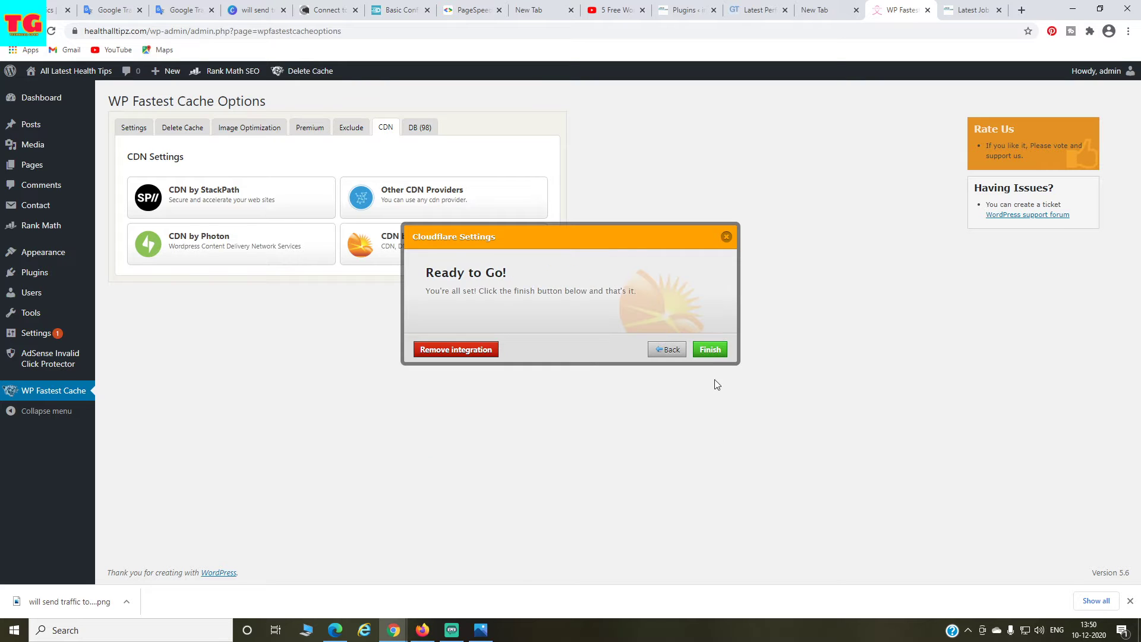
click(711, 351)
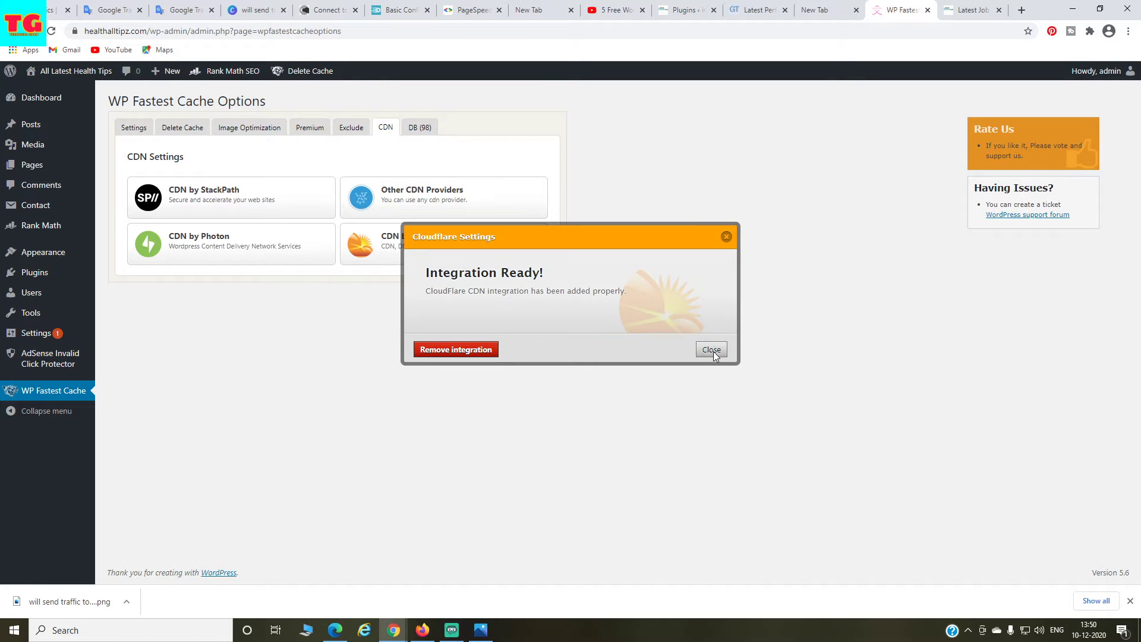
click(711, 351)
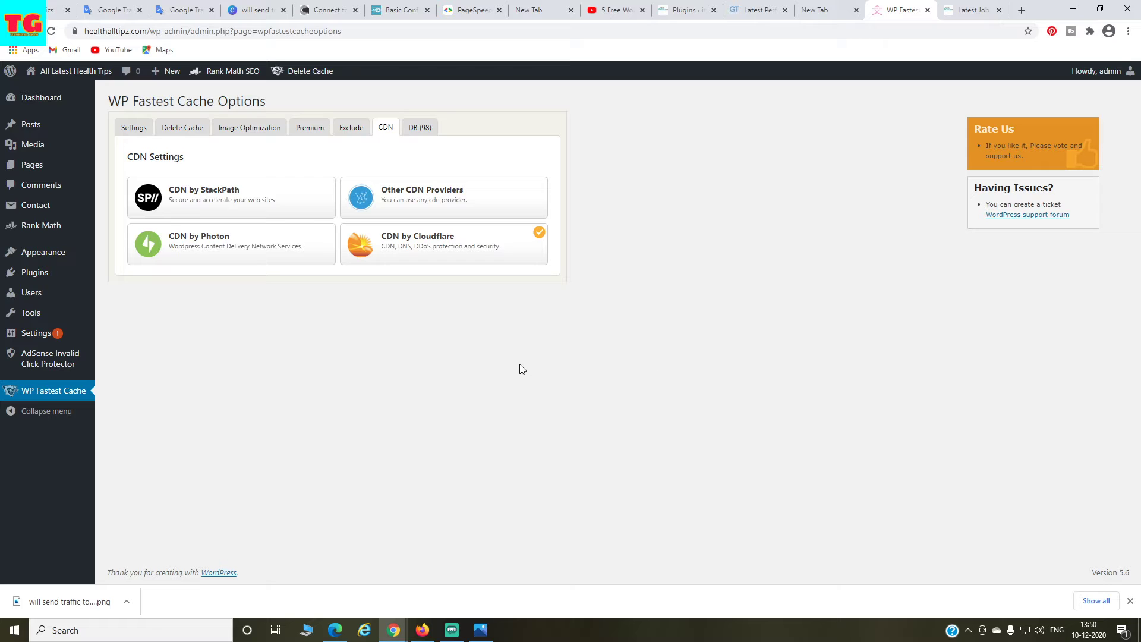
Step: Clear all cache files in WP Fastest Cache and delete the cache together with the minified CSS/JS
click(173, 137)
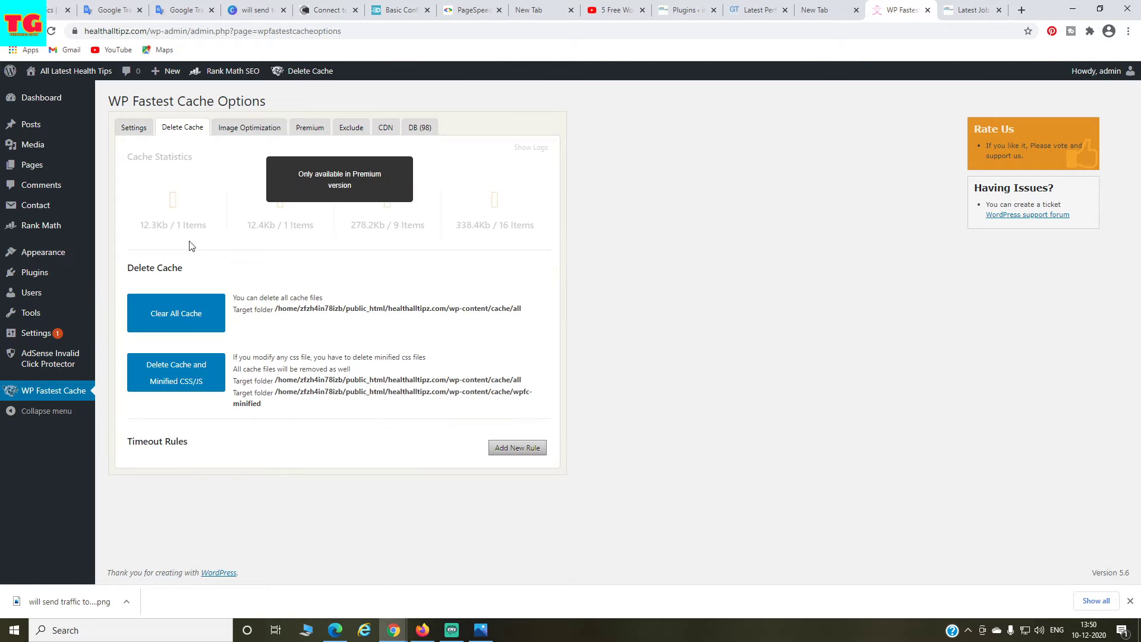
click(194, 319)
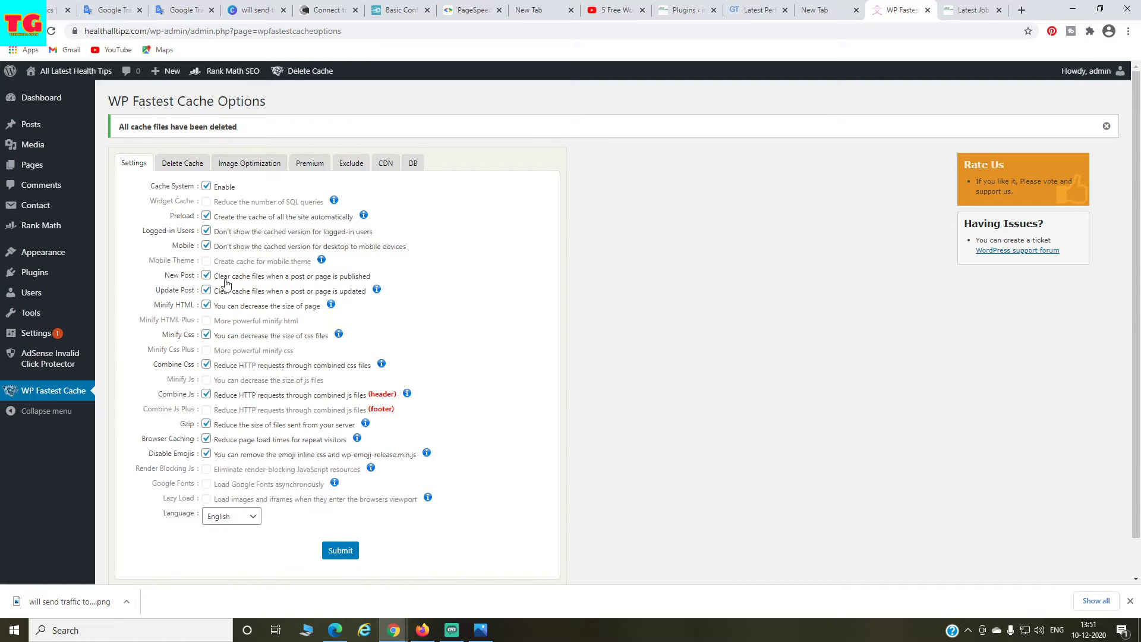
click(179, 168)
click(172, 408)
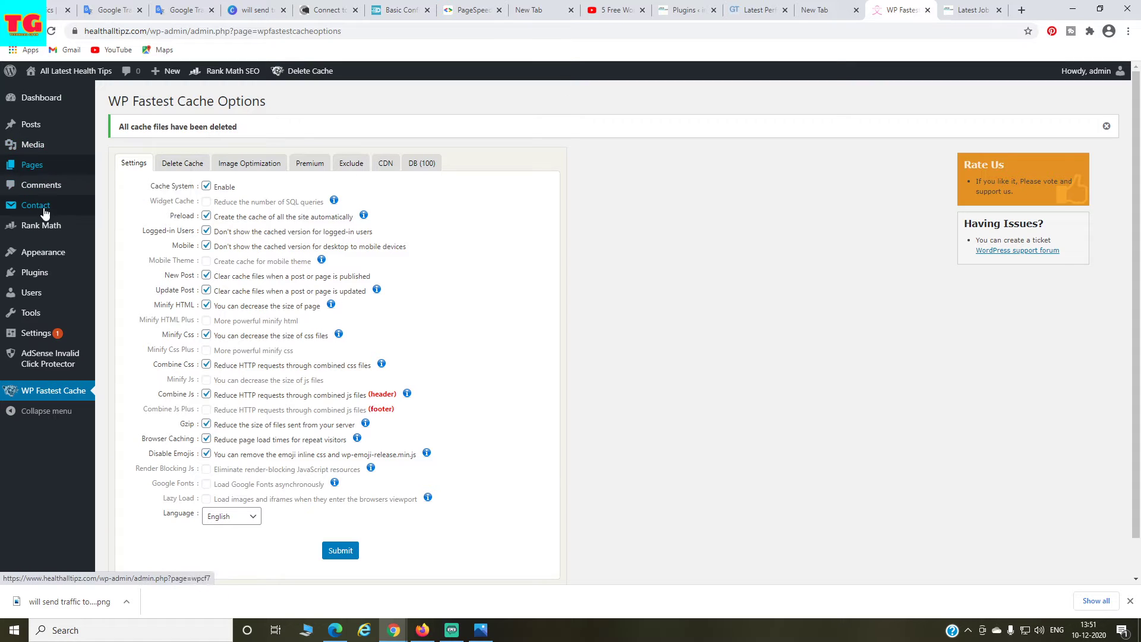
Step: Search the plugin directory for "ewww", and install and activate EWWW Image Optimizer
mouse_move(38, 274)
click(128, 294)
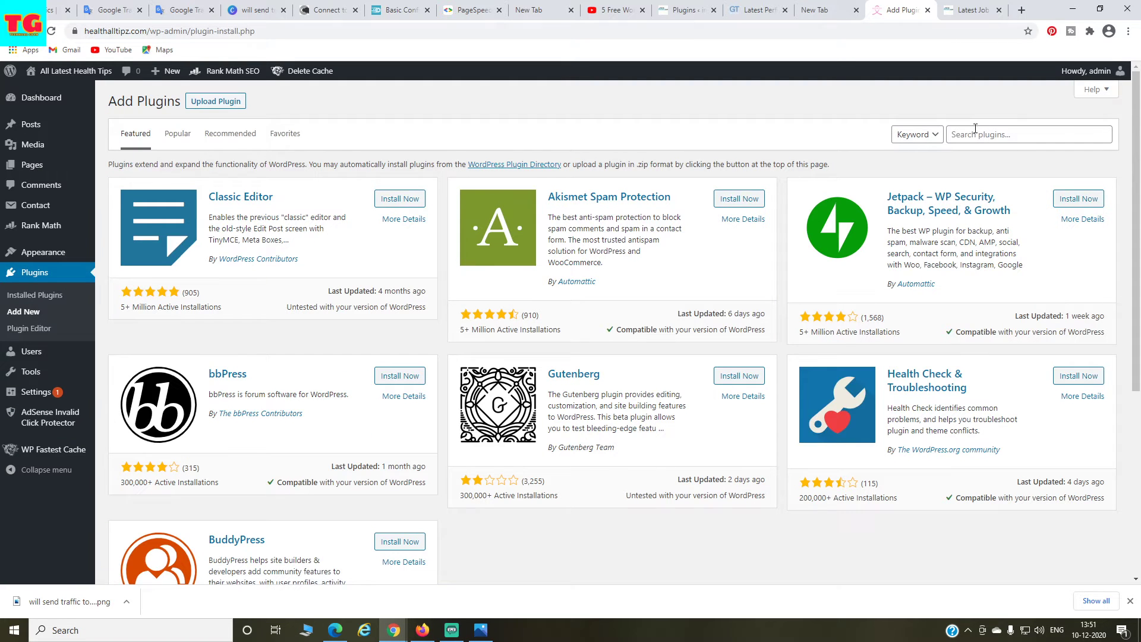
click(976, 133)
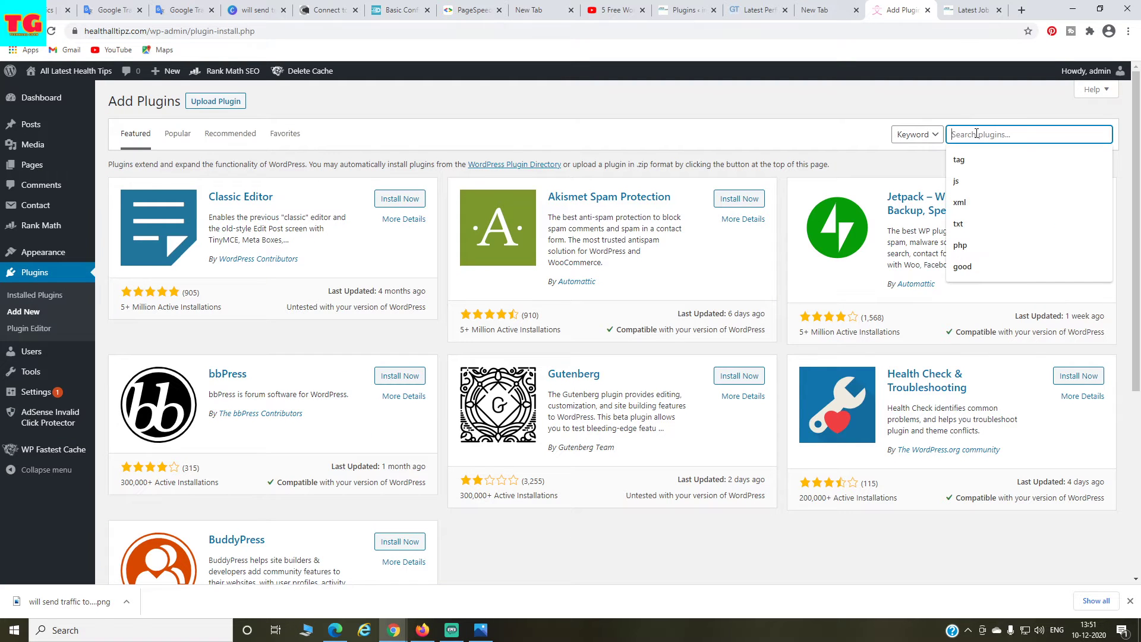
text(ewww)
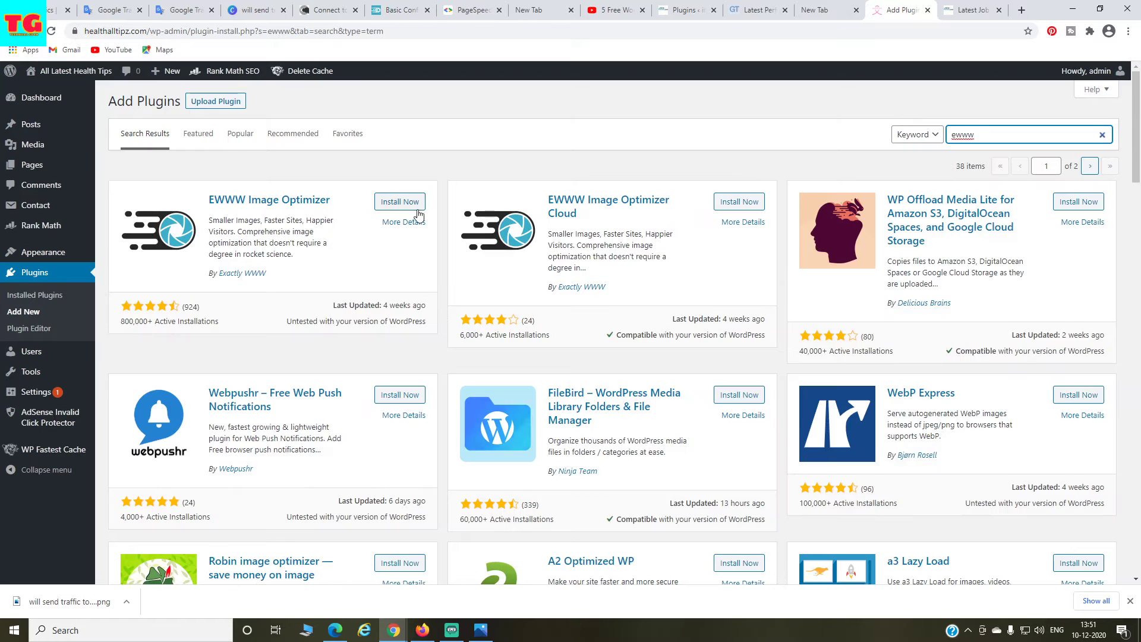
click(403, 203)
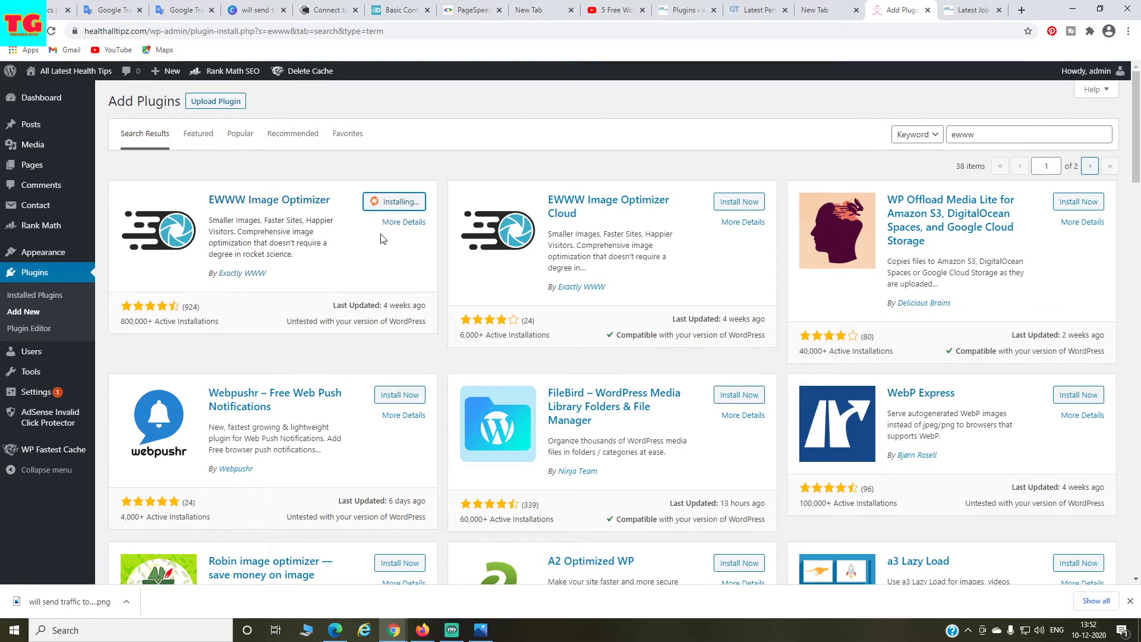
click(405, 202)
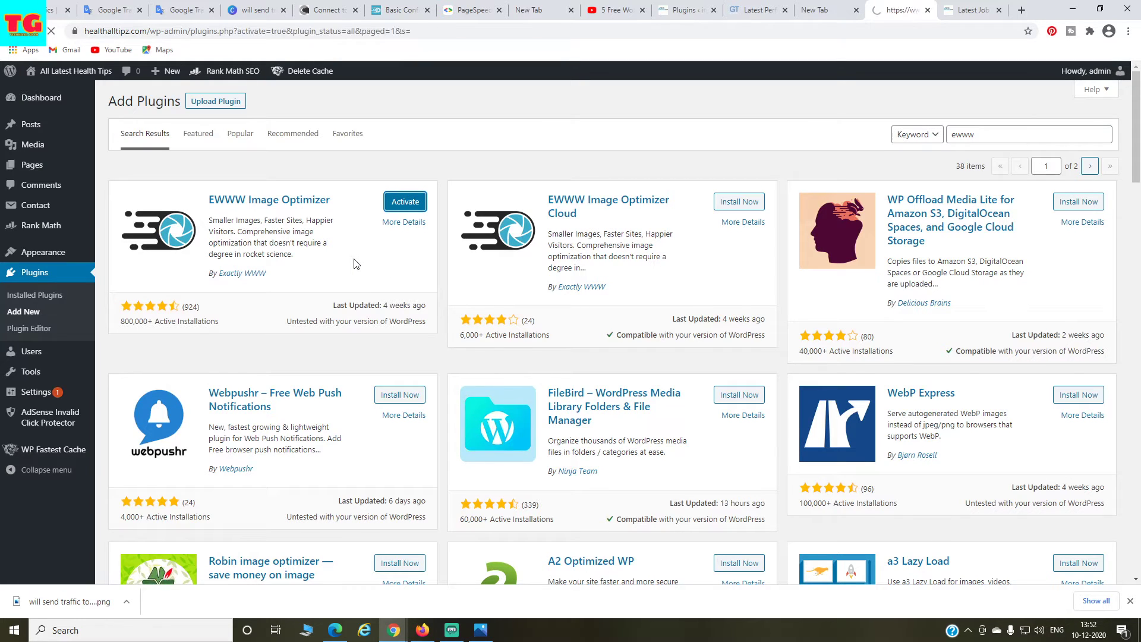
Step: Open the EWWW Image Optimizer settings from the installed plugins and allow plugin usage tracking
scroll(366, 435, down, 2)
scroll(366, 436, down, 1)
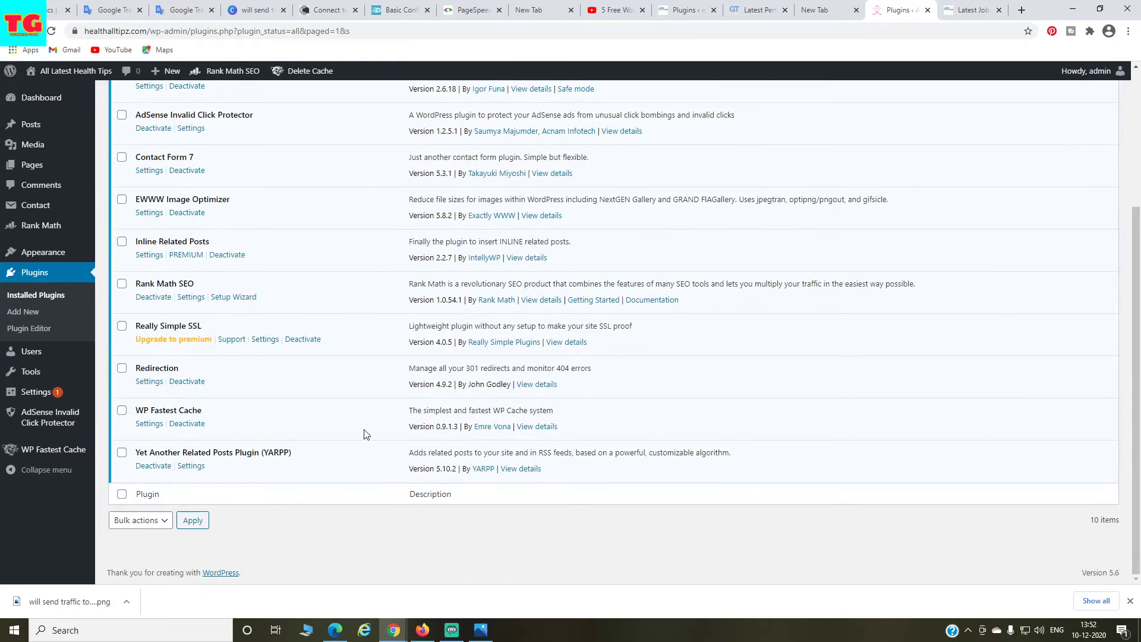
scroll(149, 355, up, 2)
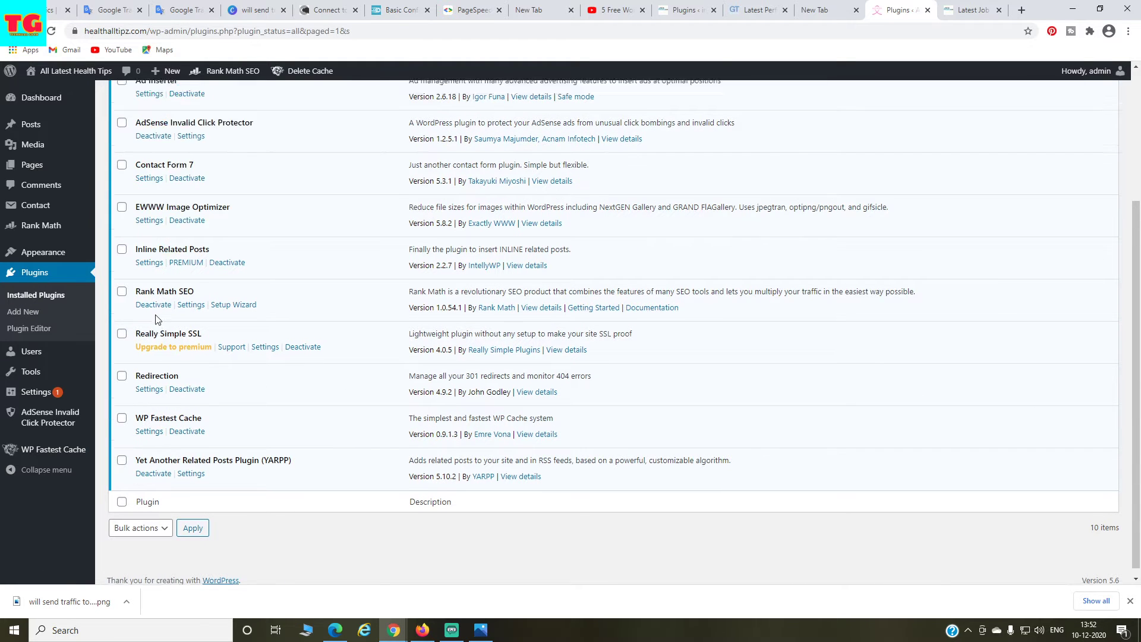
click(149, 331)
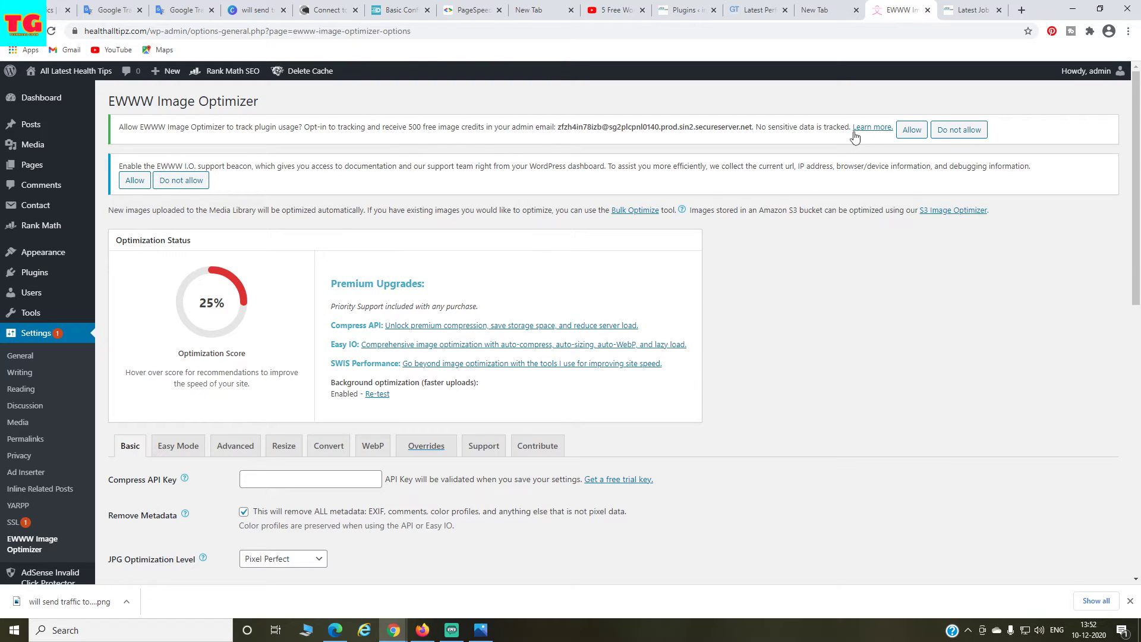
click(912, 131)
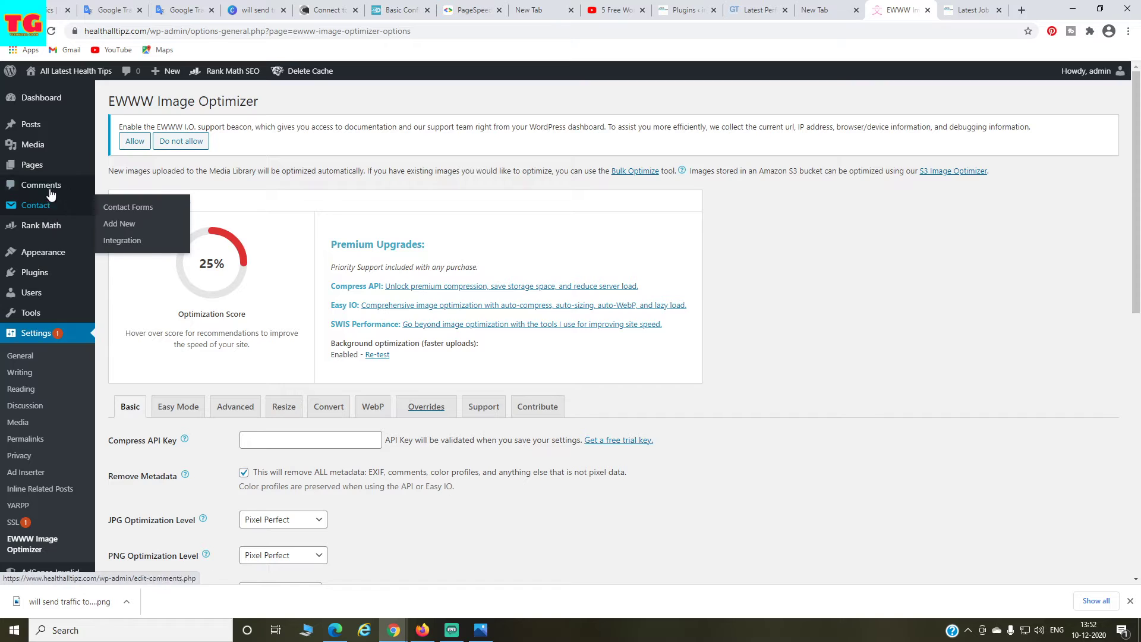
Step: Scan the Media Library for unoptimized images with Bulk Optimize and start optimizing all the images found
mouse_move(43, 130)
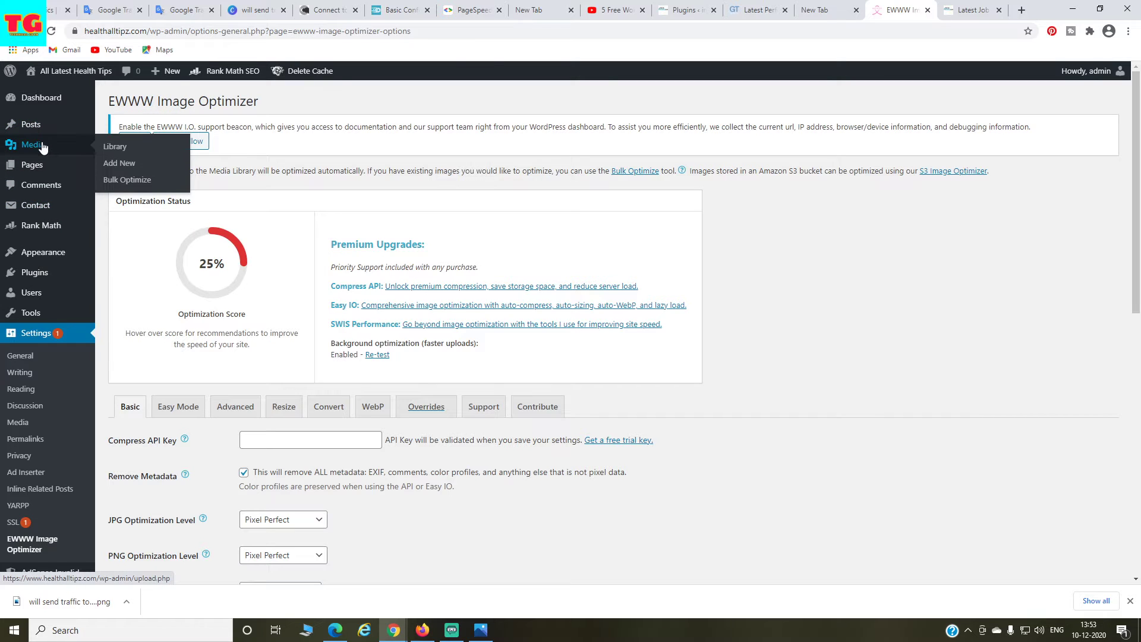
click(130, 180)
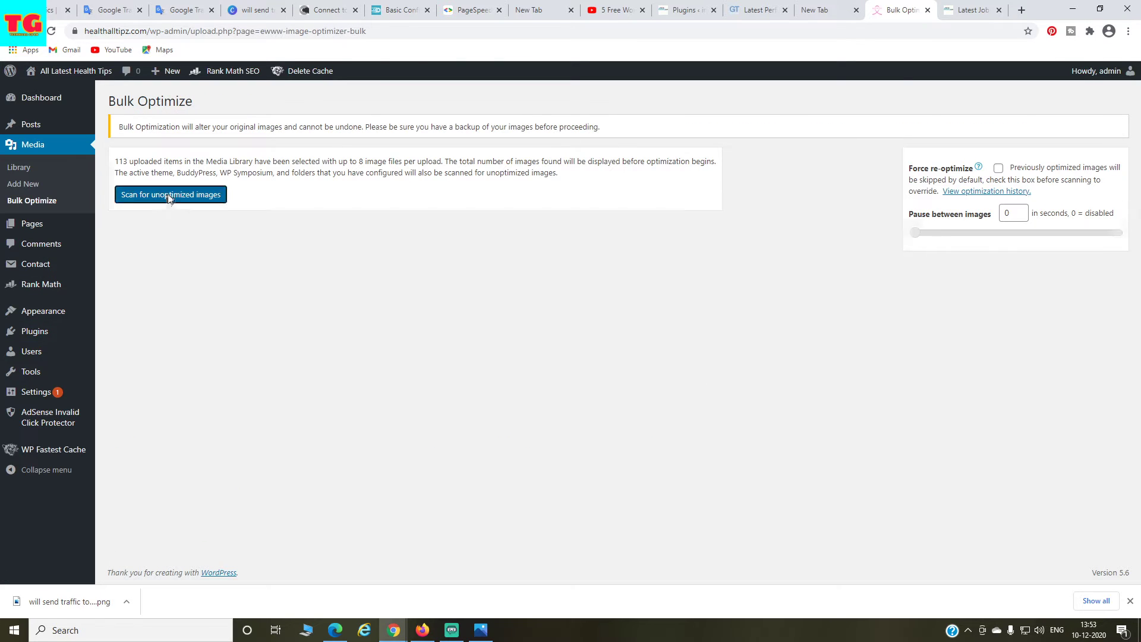
click(169, 196)
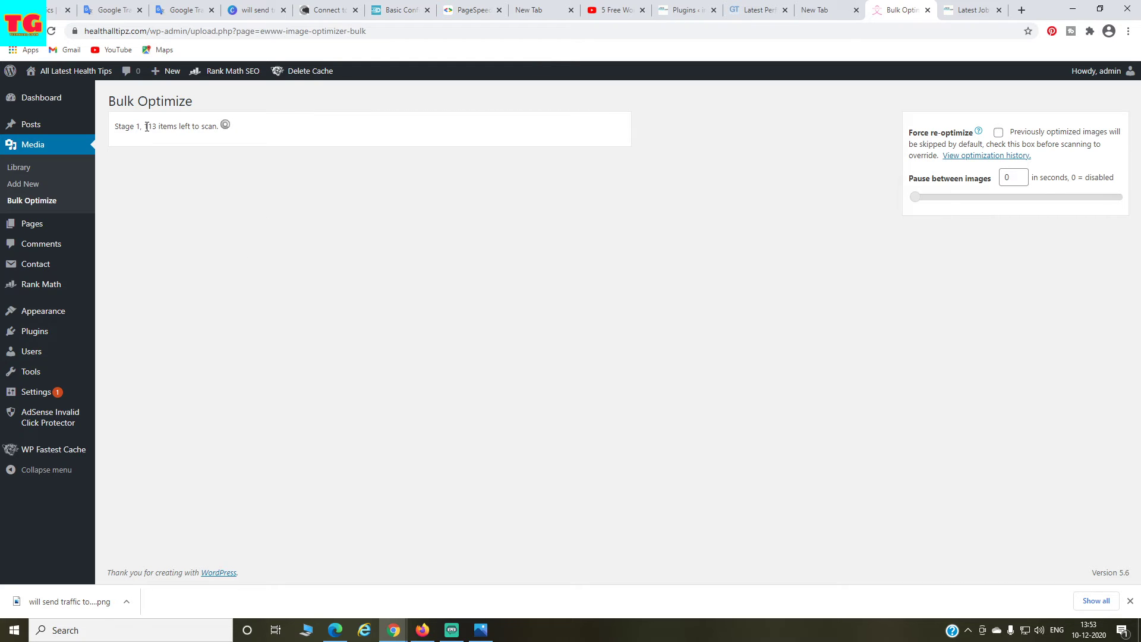
drag(143, 126, 157, 126)
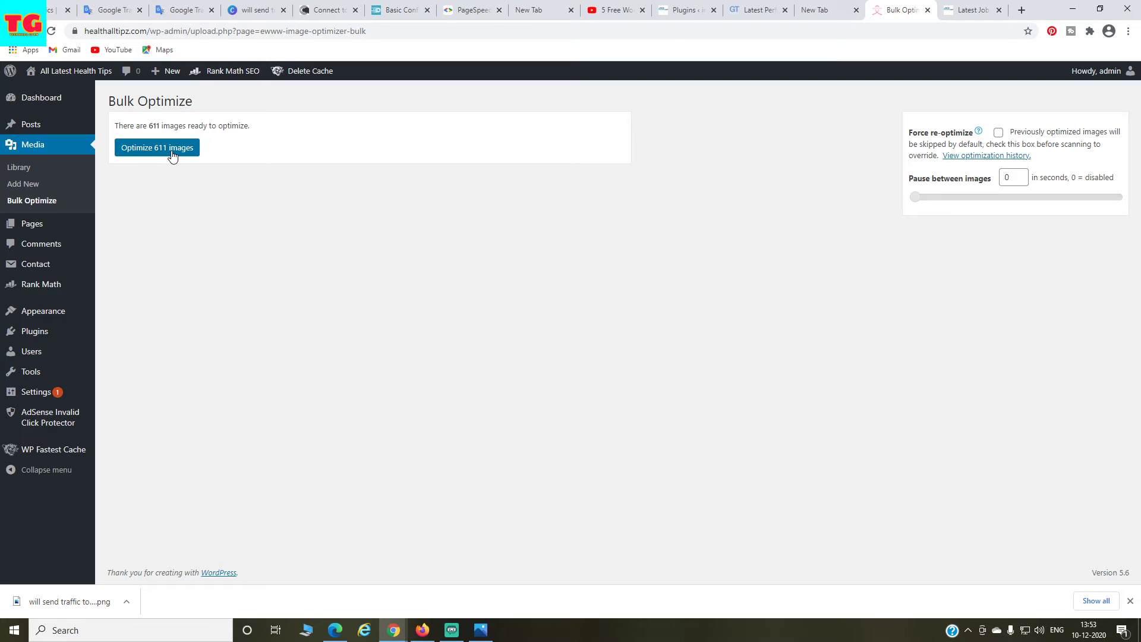
click(175, 154)
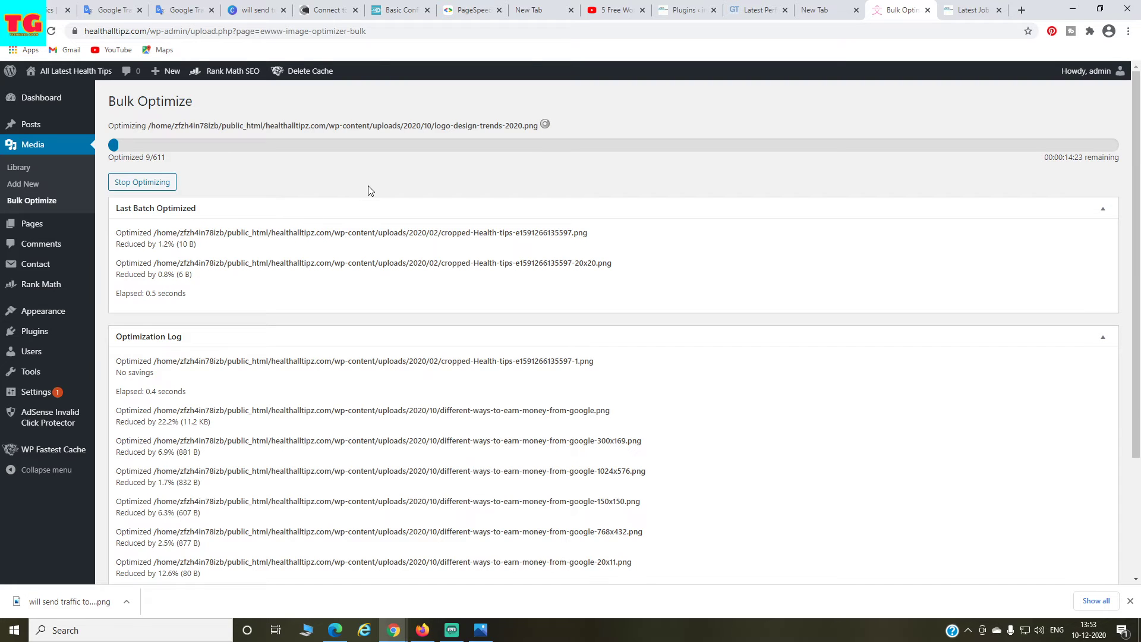
Step: Search the plugin directory for "a3", and install and activate a3 Lazy Load
mouse_move(35, 331)
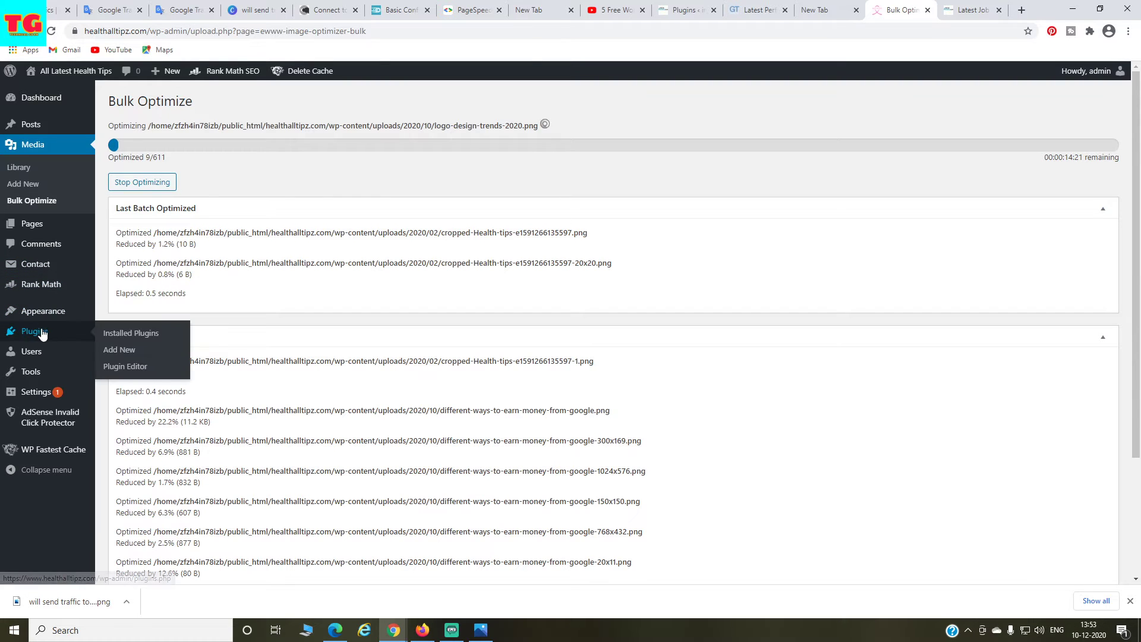
click(128, 351)
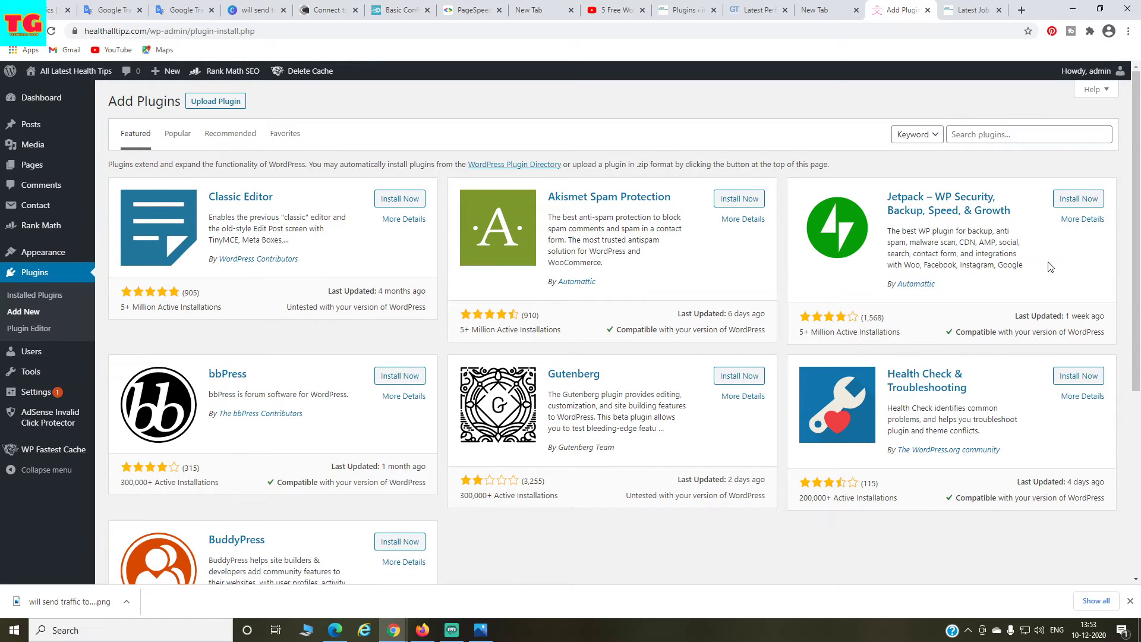
click(988, 135)
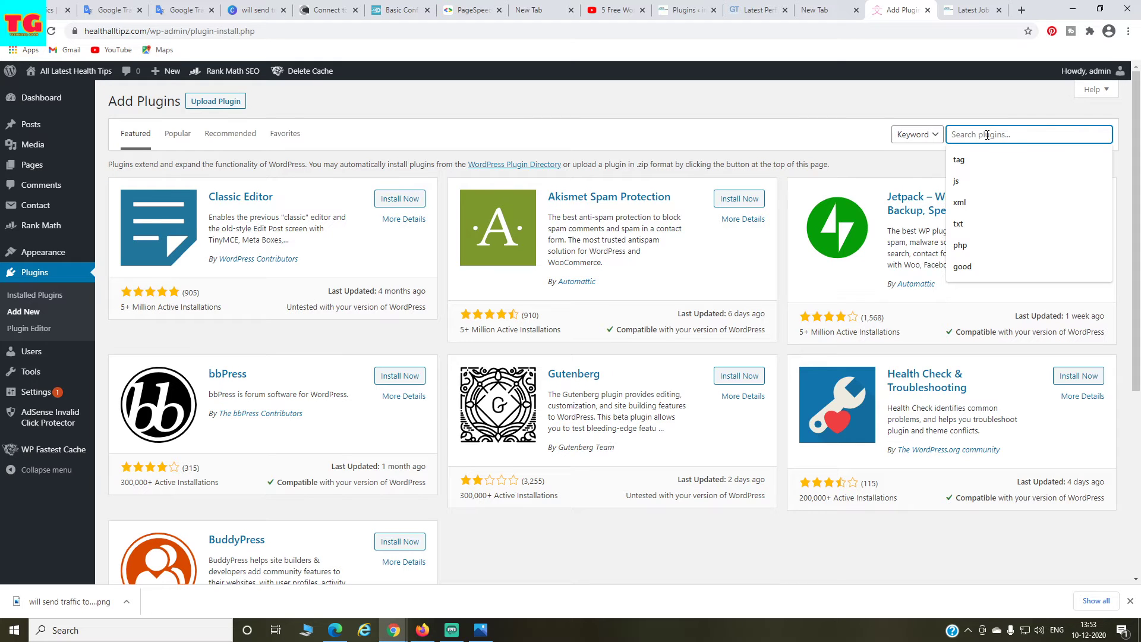
text(a3)
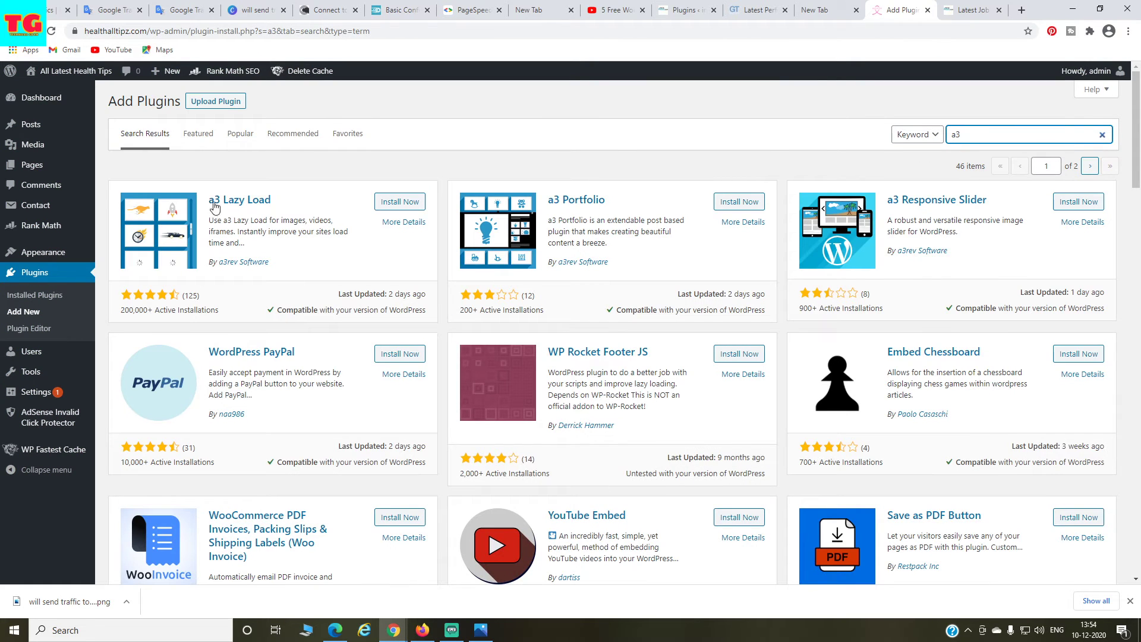
click(393, 203)
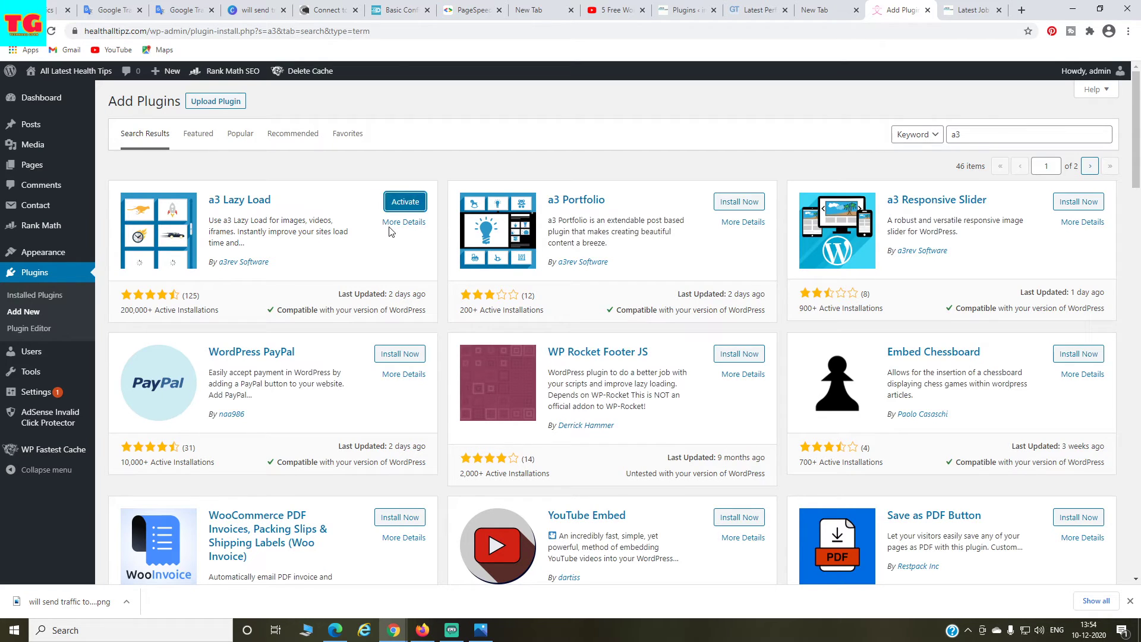
click(411, 200)
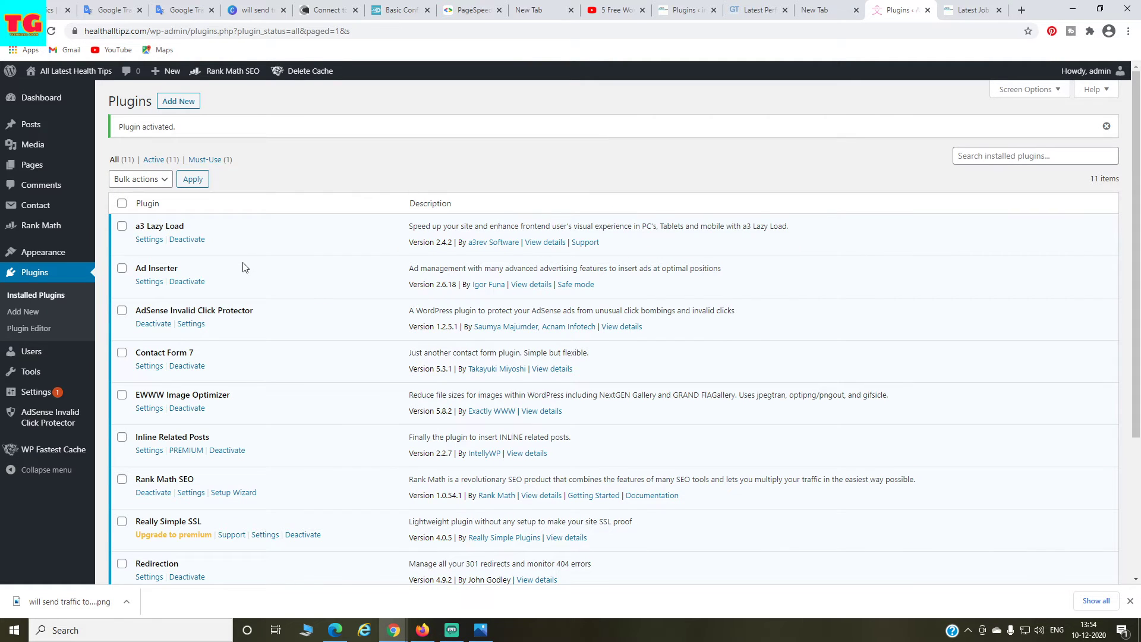
Step: Open the a3 Lazy Load settings, reset them to their defaults and save the changes
click(149, 241)
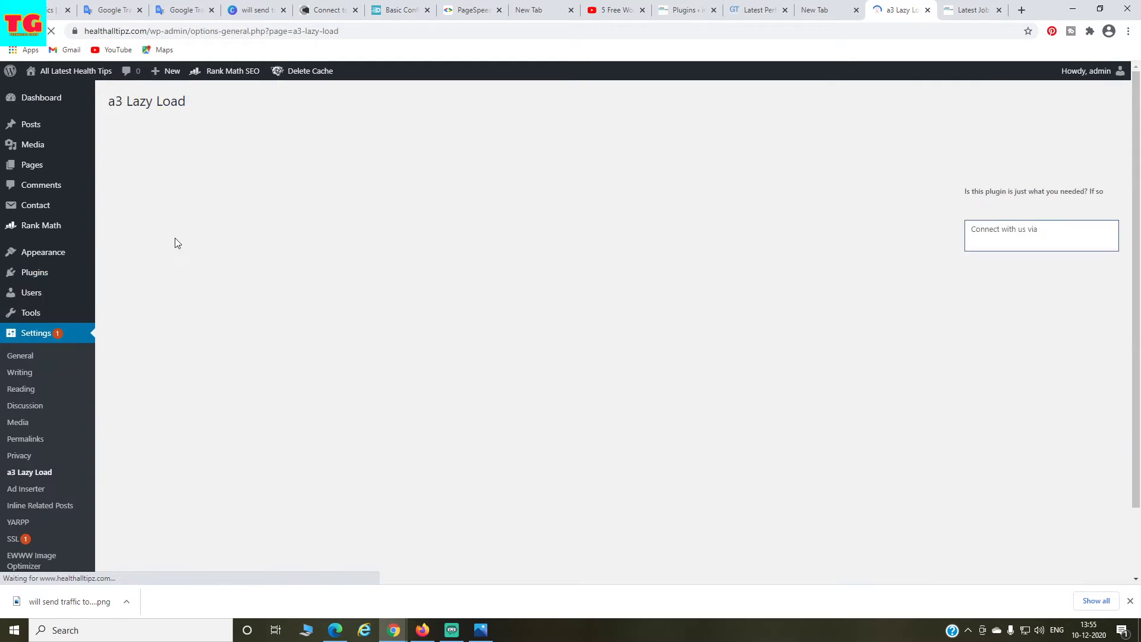
click(744, 10)
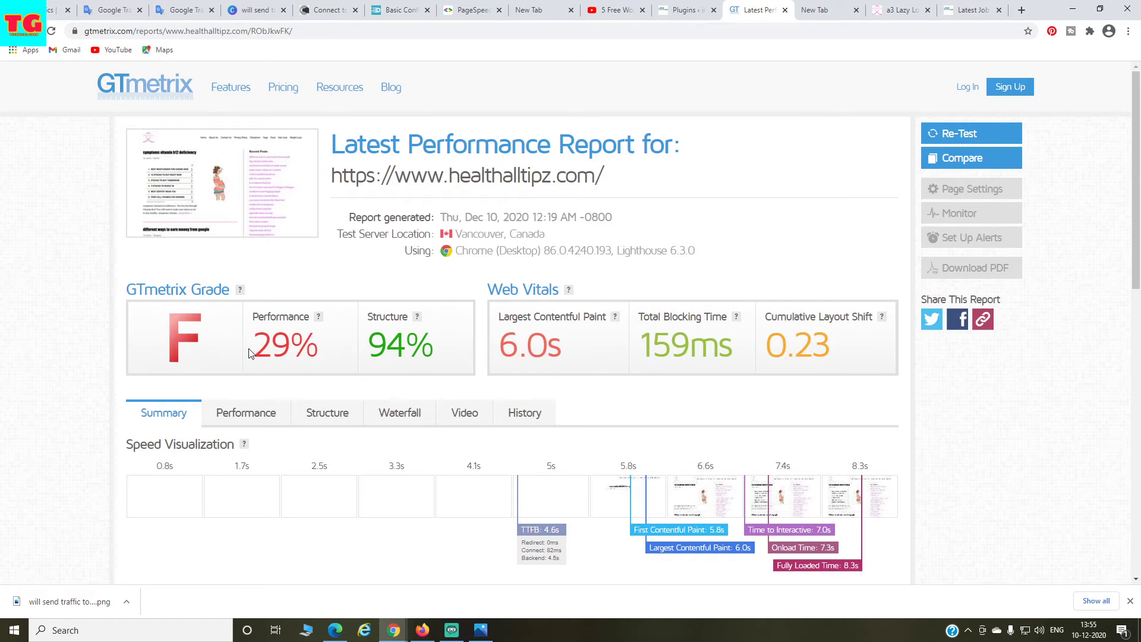
click(897, 11)
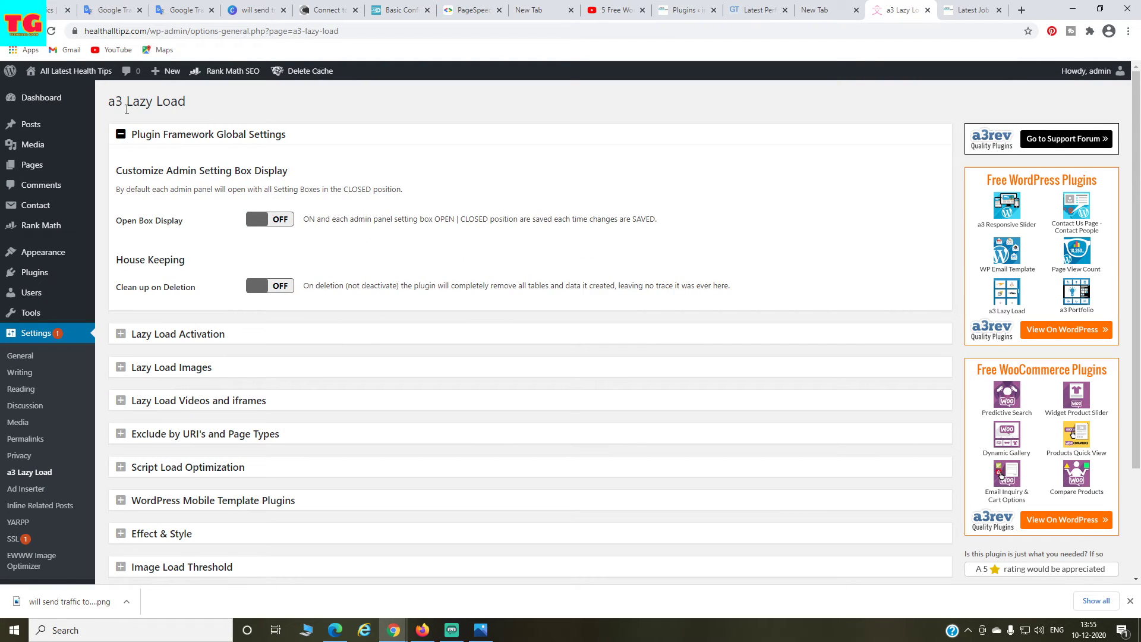
scroll(349, 415, down, 3)
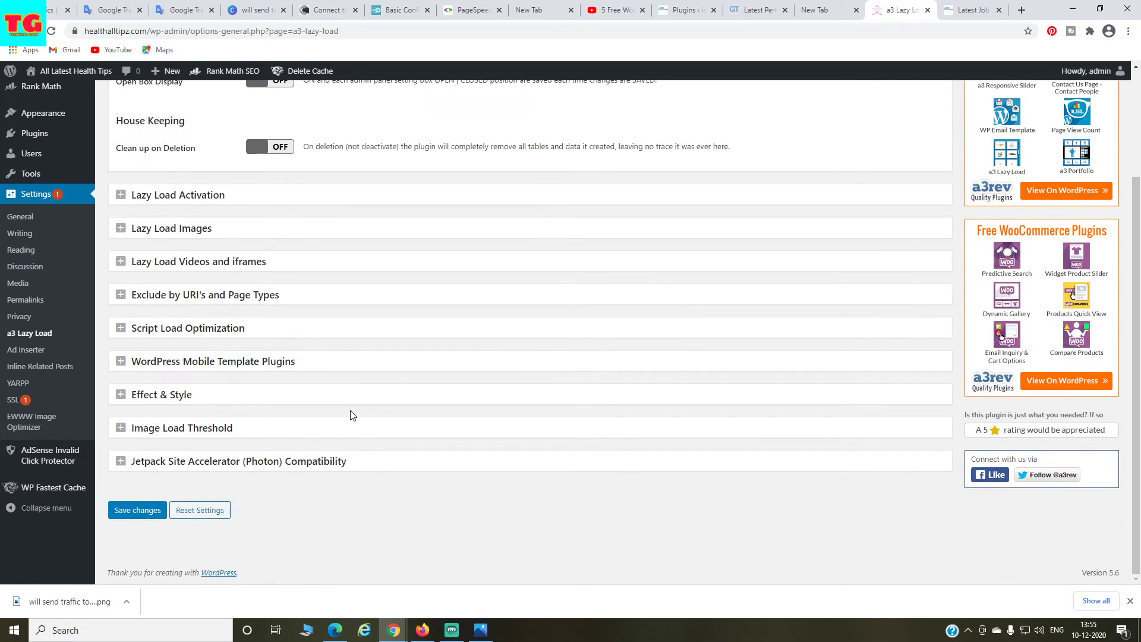
click(205, 510)
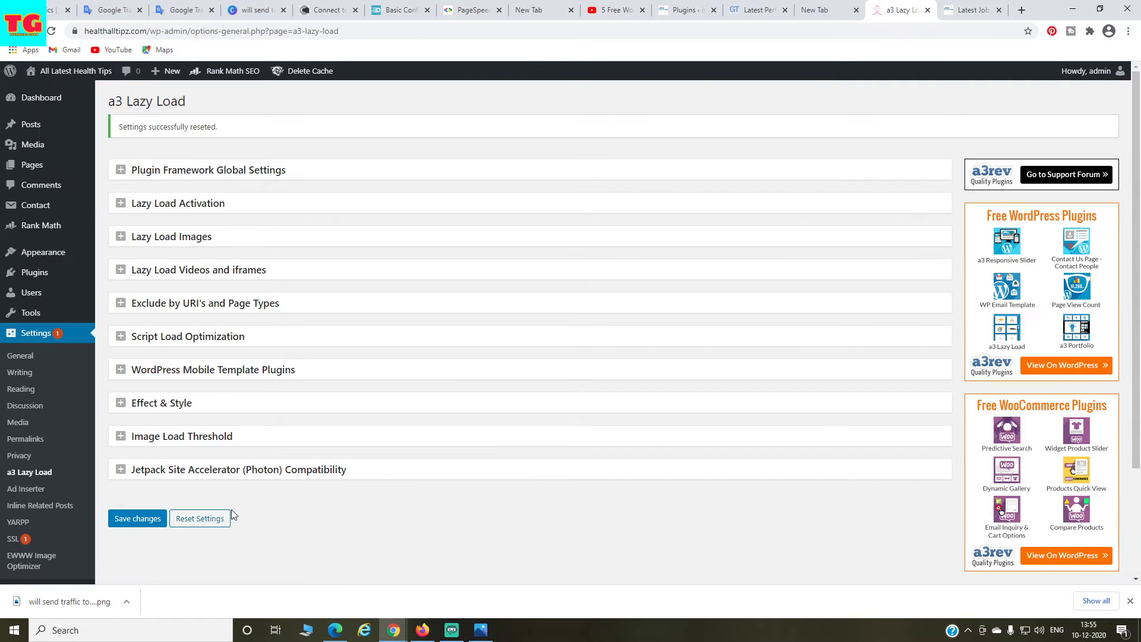
click(148, 522)
click(142, 520)
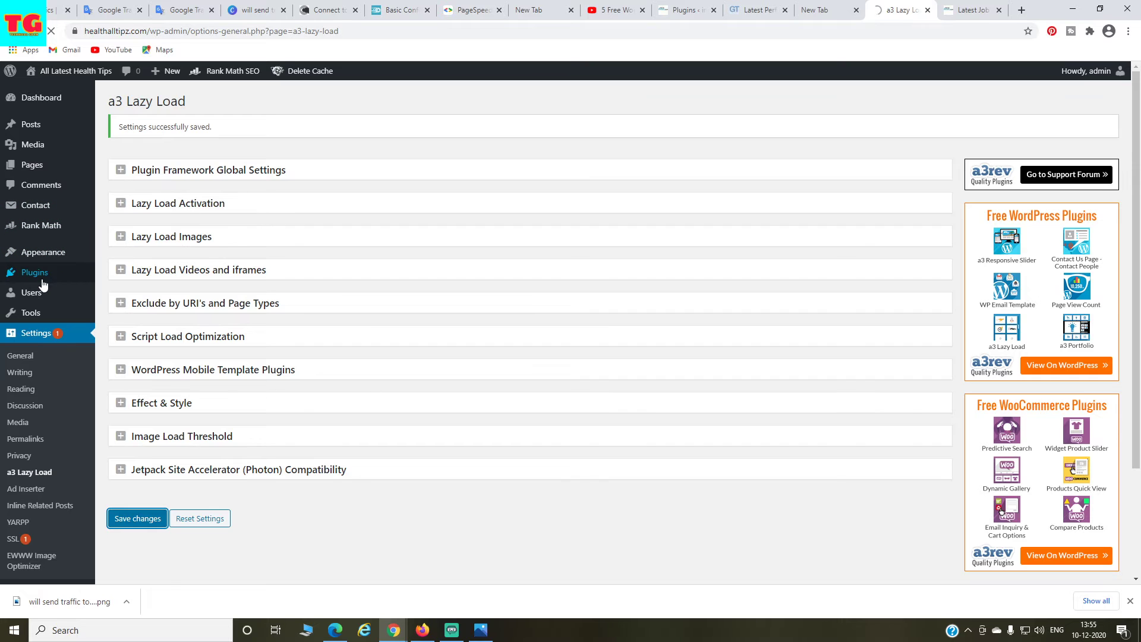
Step: Search the plugin directory for "wp disable", and install and activate the WP Disable plugin for reducing HTTP requests
mouse_move(36, 273)
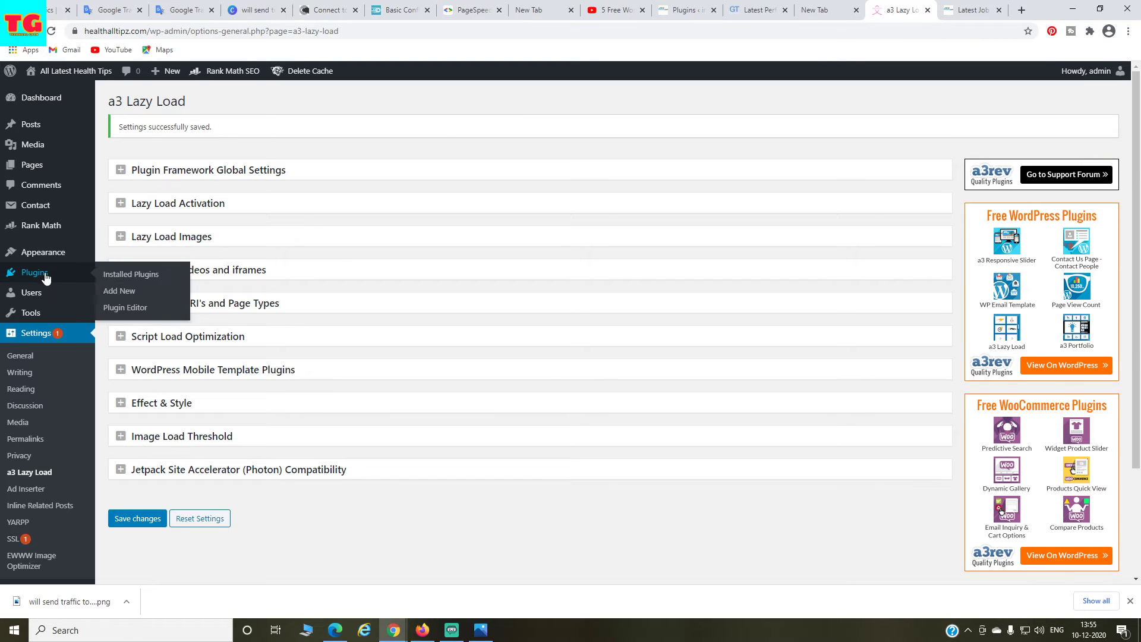
click(121, 294)
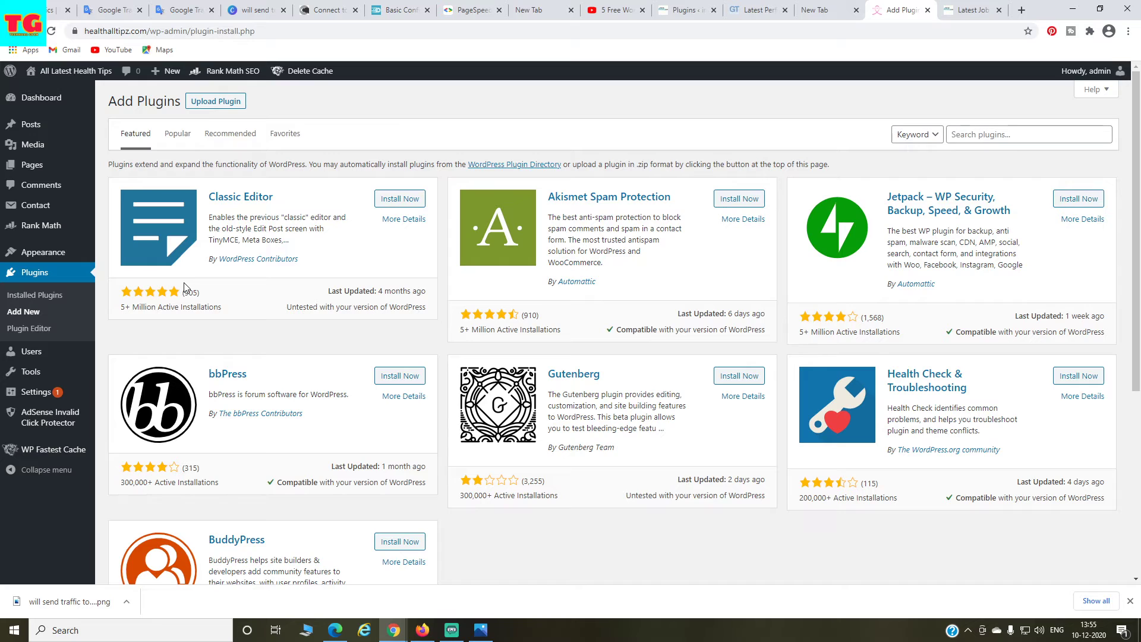
click(977, 136)
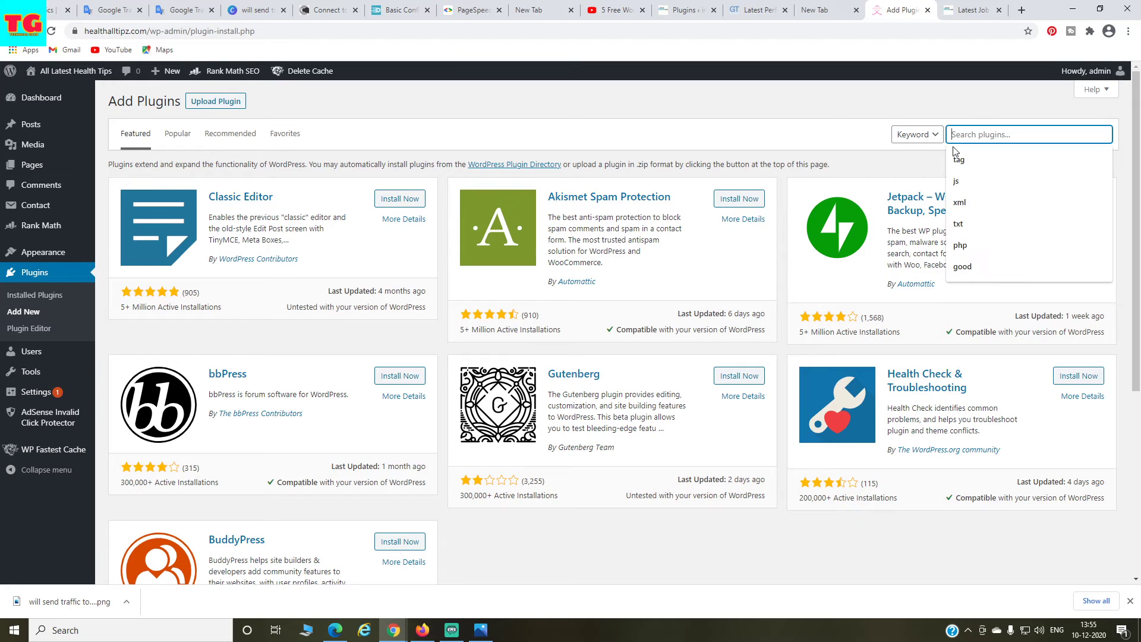
text(wp disable)
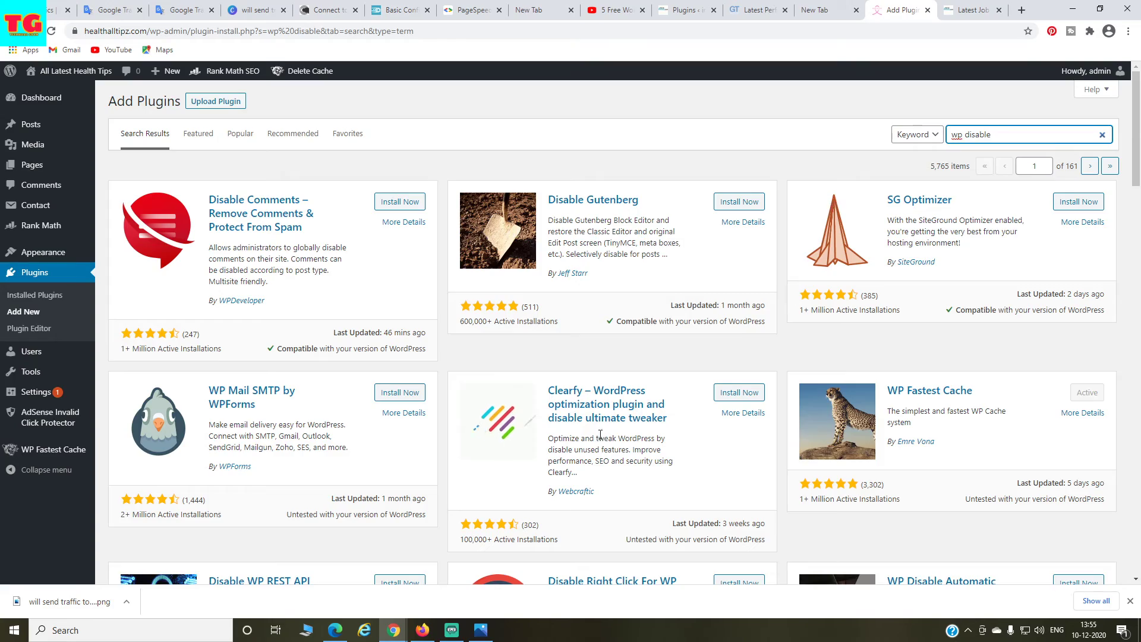
scroll(600, 435, down, 3)
scroll(640, 421, down, 3)
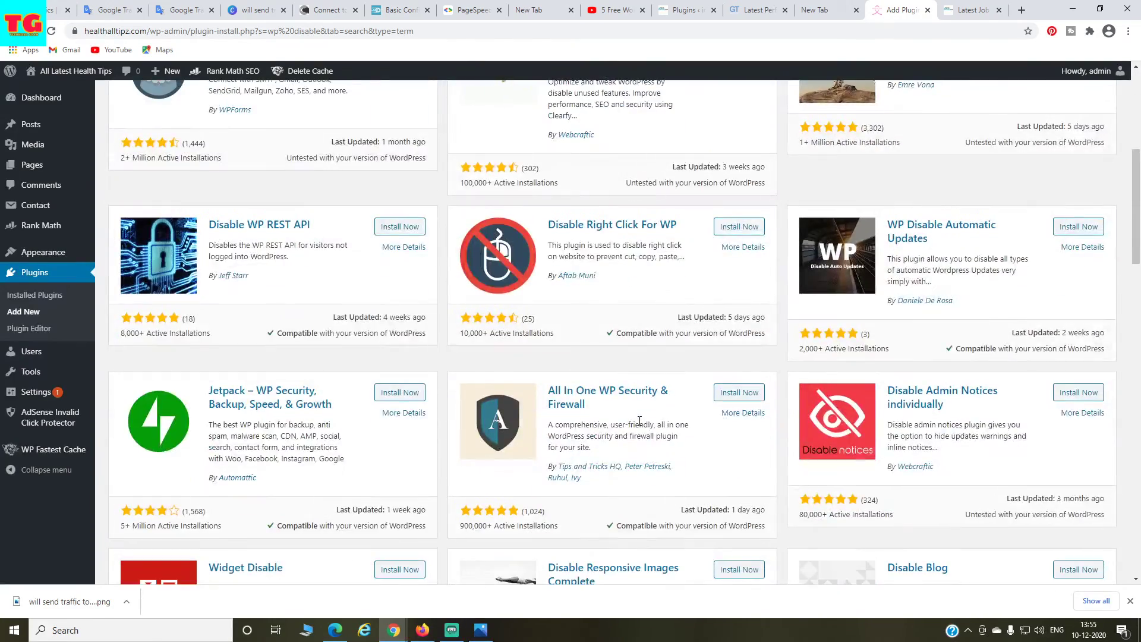
scroll(640, 420, down, 3)
scroll(640, 421, down, 3)
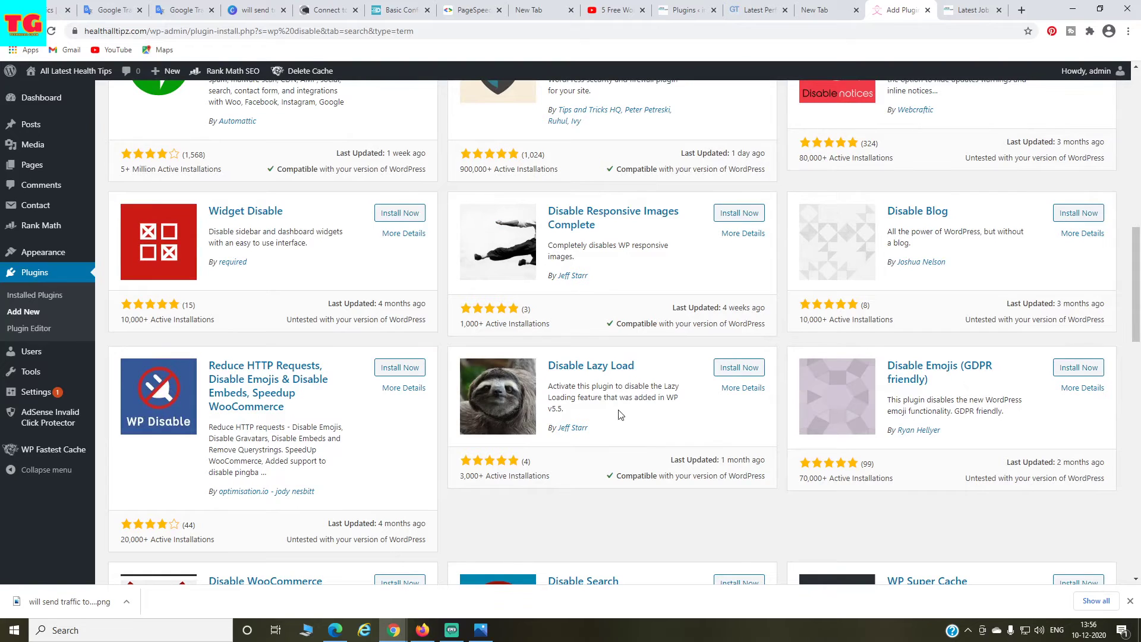
click(392, 373)
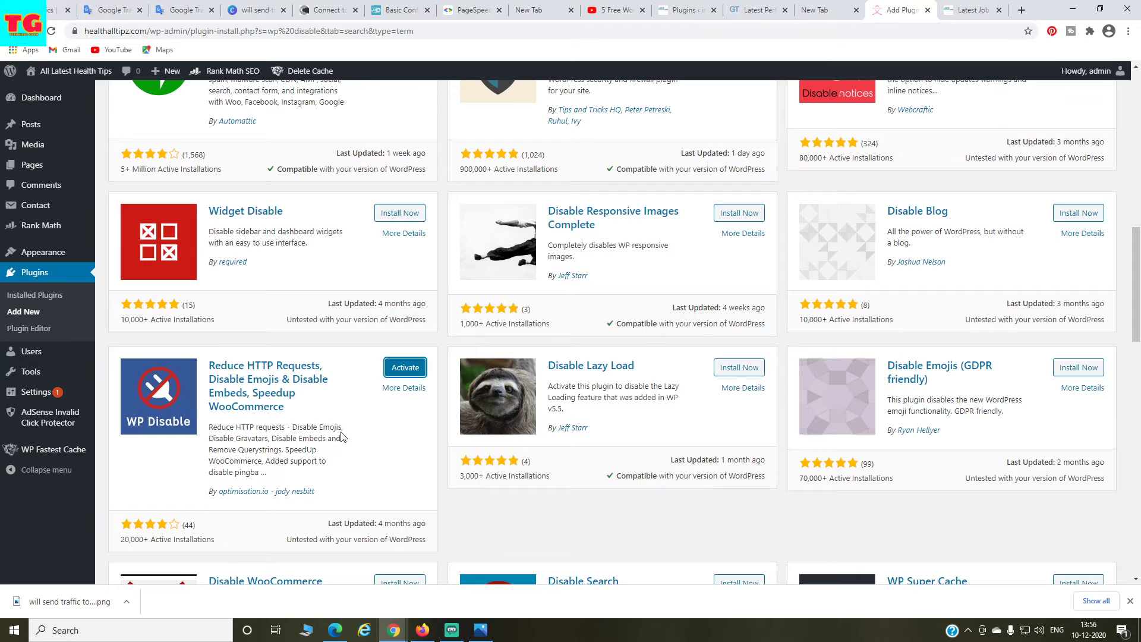
click(406, 367)
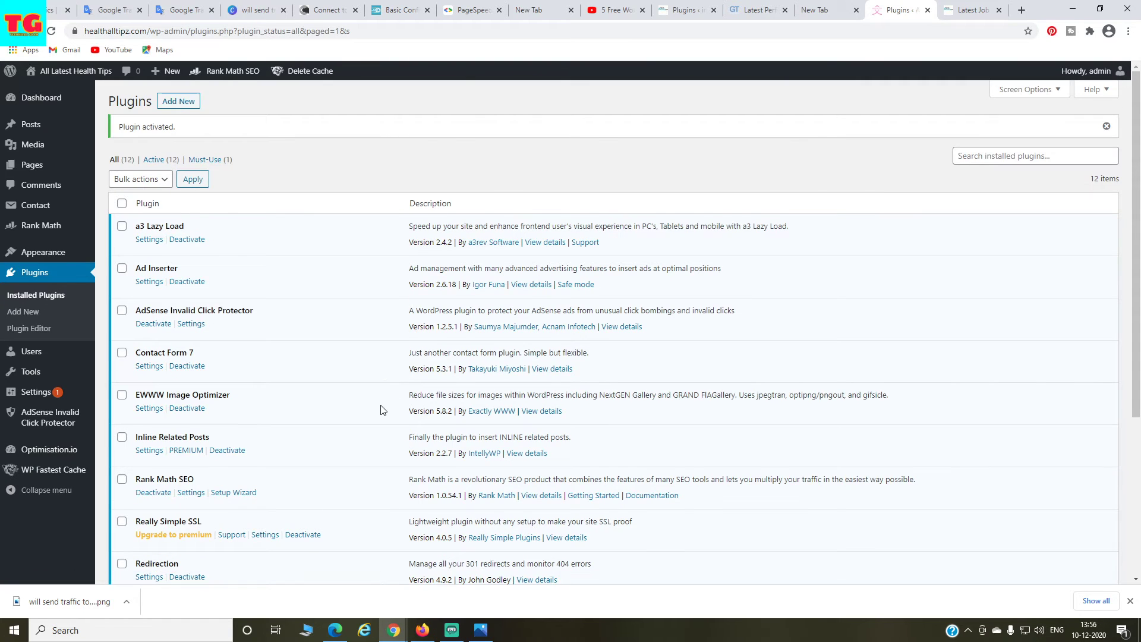
Step: Open the WP Disable settings from the installed plugins and enable Disable Emojis and Disable Google Maps
scroll(383, 413, down, 5)
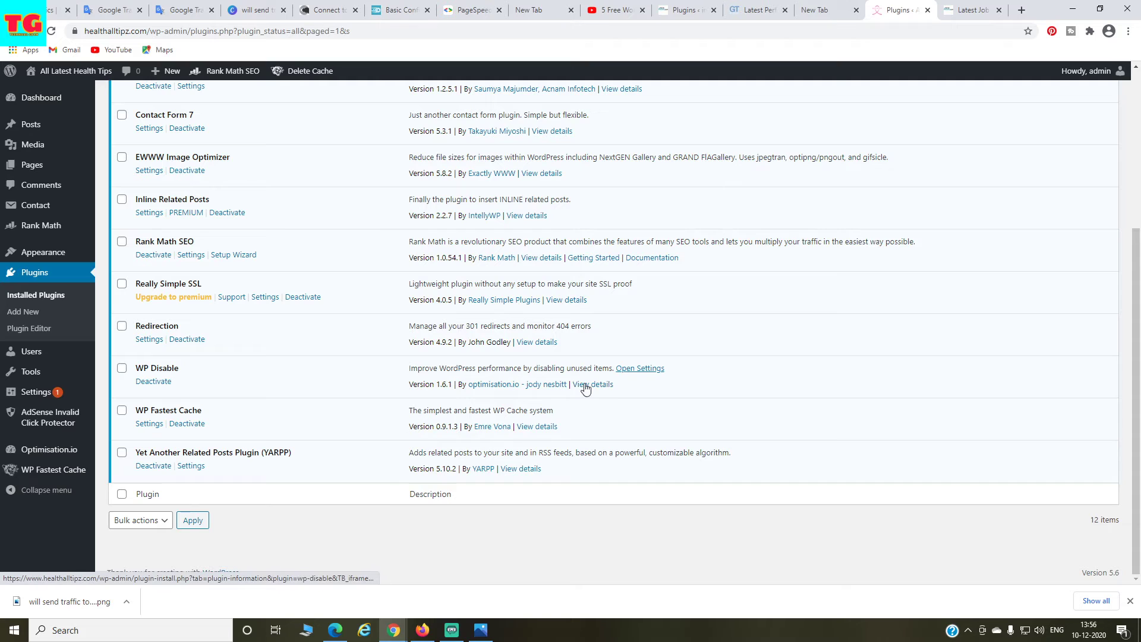
click(635, 369)
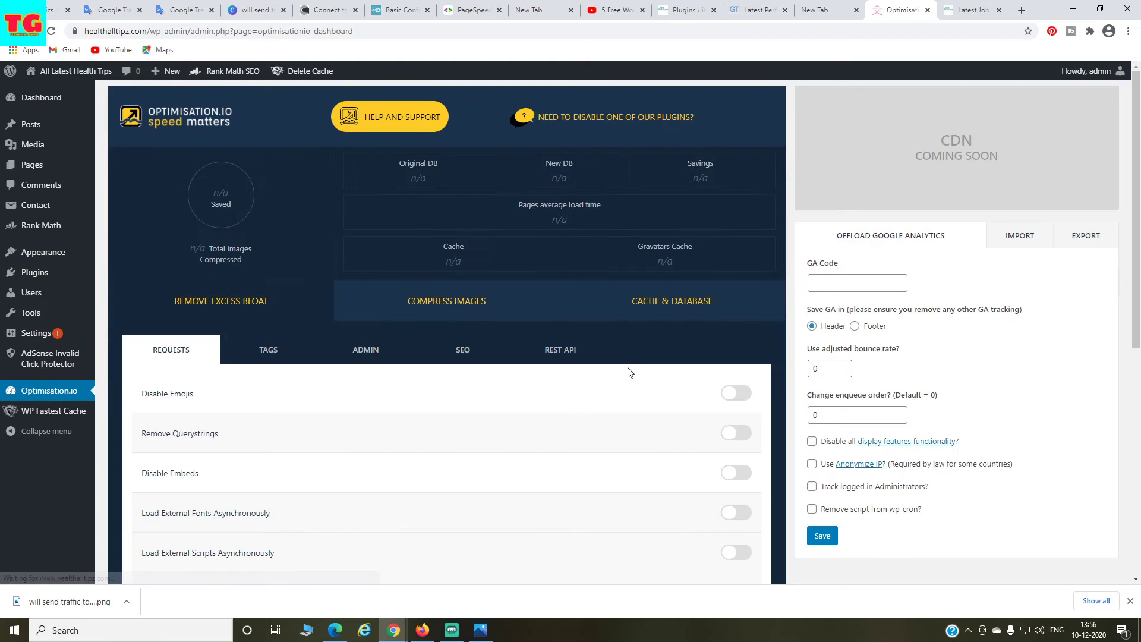
scroll(348, 433, down, 2)
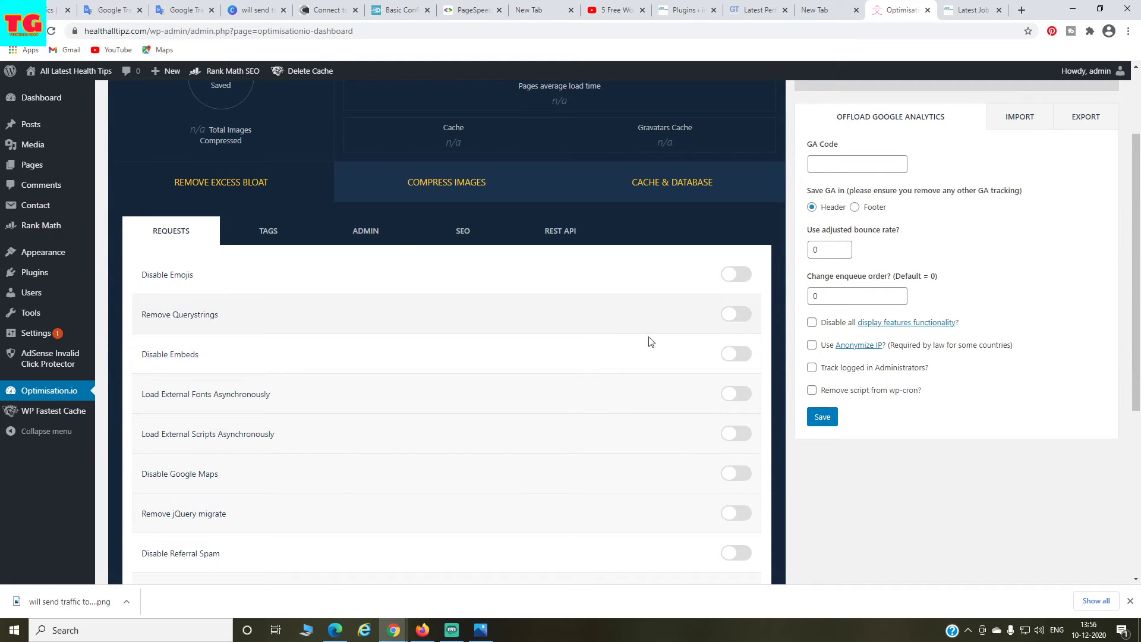
click(745, 282)
click(740, 479)
Step: Enable Remove jQuery migrate and Disable Referral Spam among the request options
scroll(538, 477, down, 3)
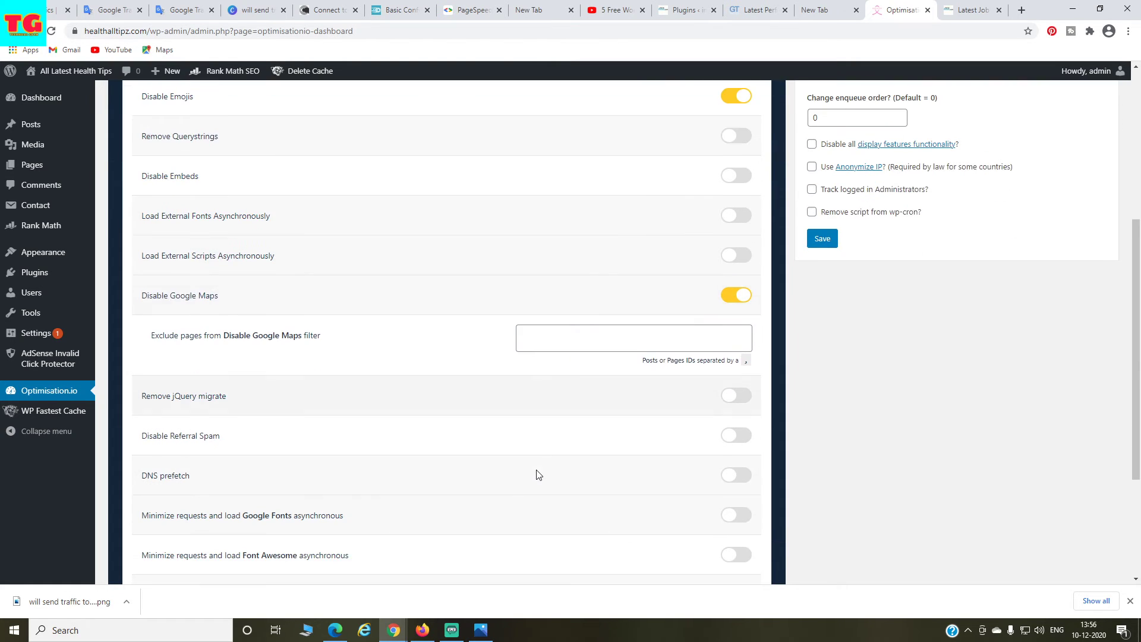
scroll(541, 473, down, 1)
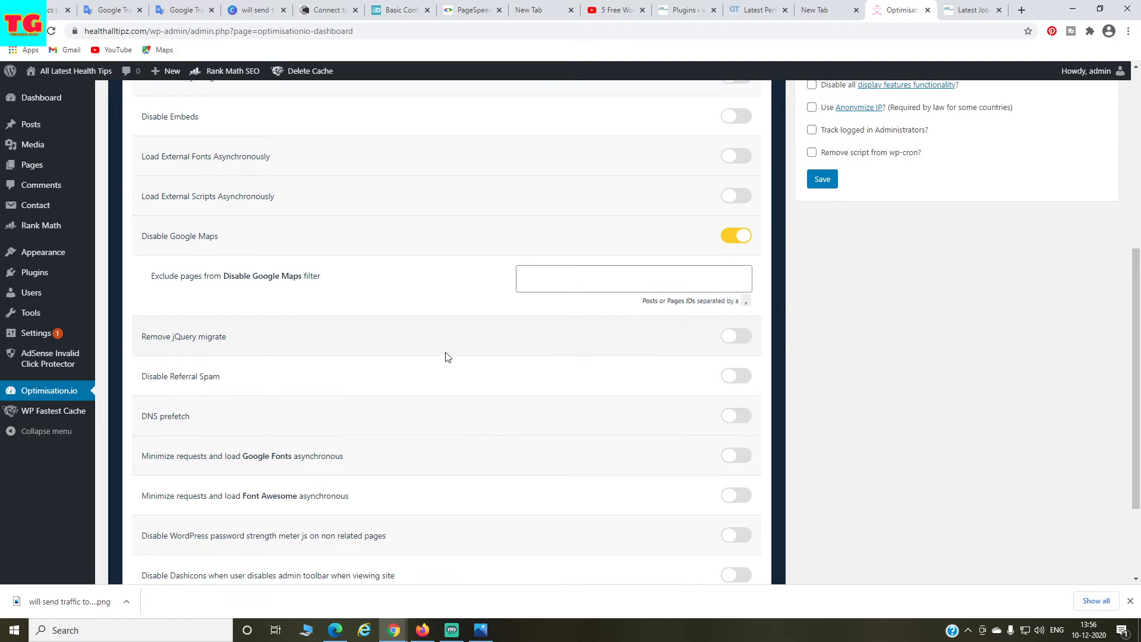
click(743, 336)
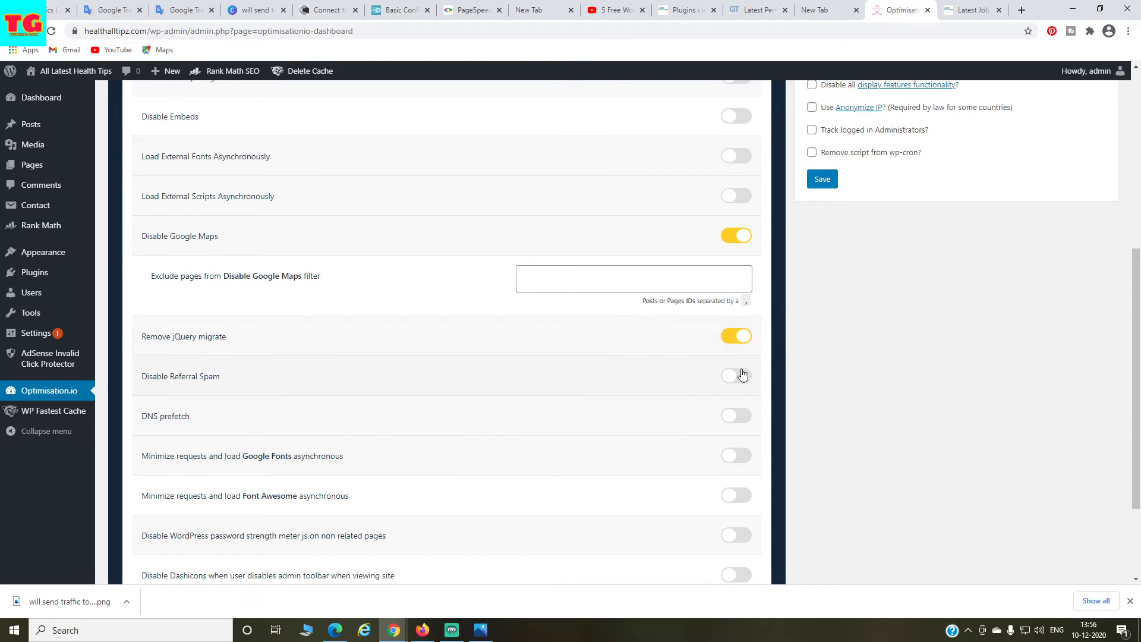
click(743, 378)
Step: Enable minimized, asynchronous loading for Google Fonts and Font Awesome, and save the request settings
scroll(659, 425, down, 2)
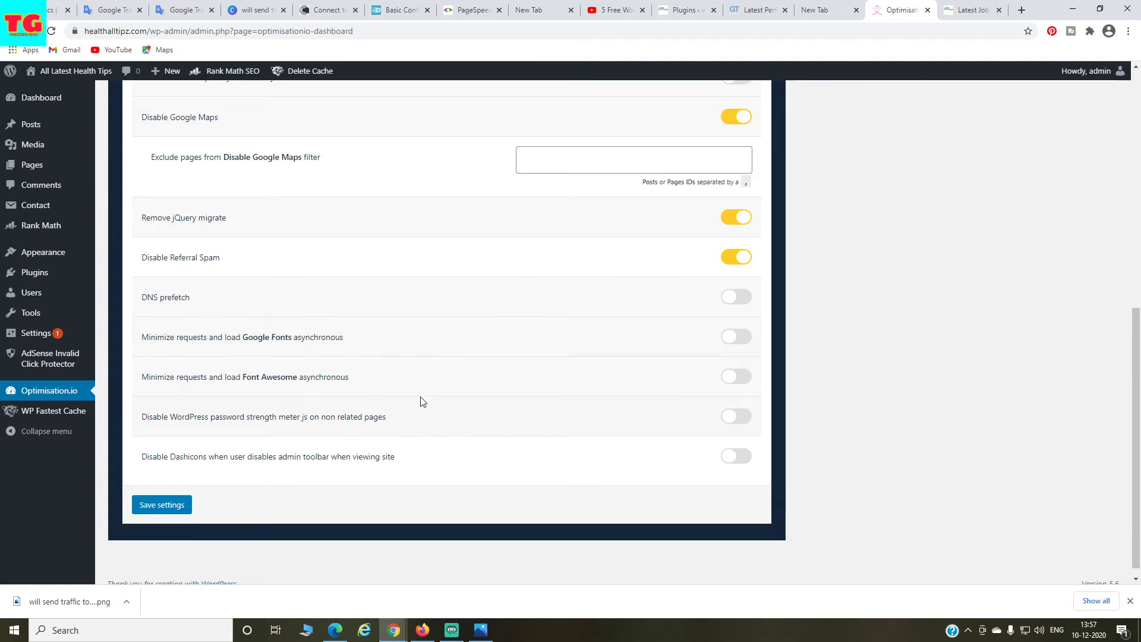
click(744, 419)
click(743, 420)
click(741, 337)
click(741, 377)
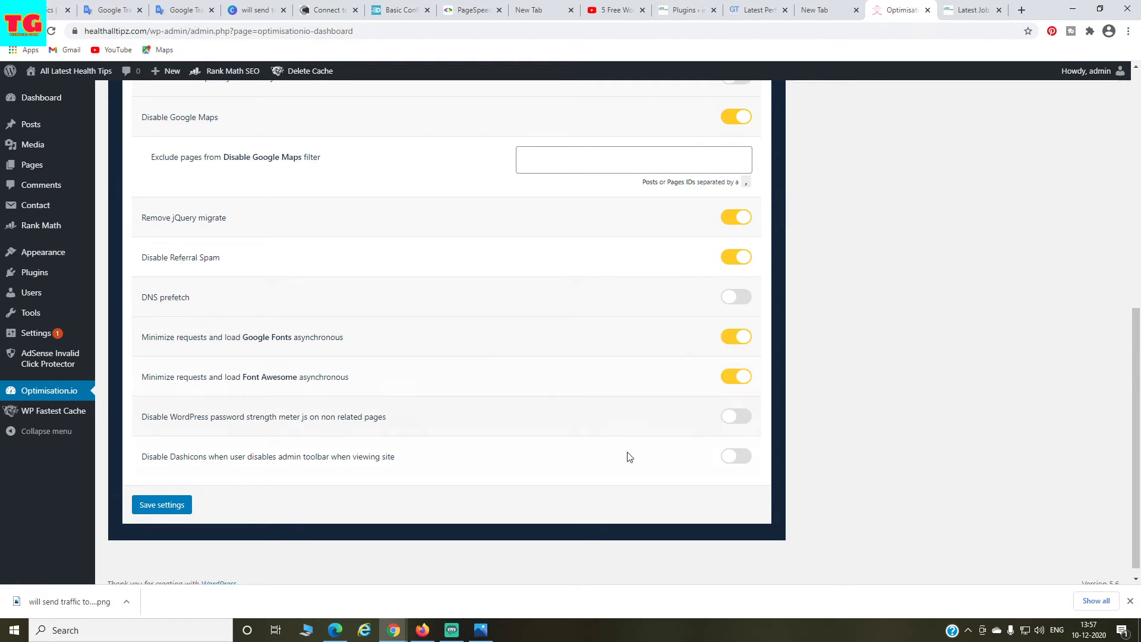
click(169, 505)
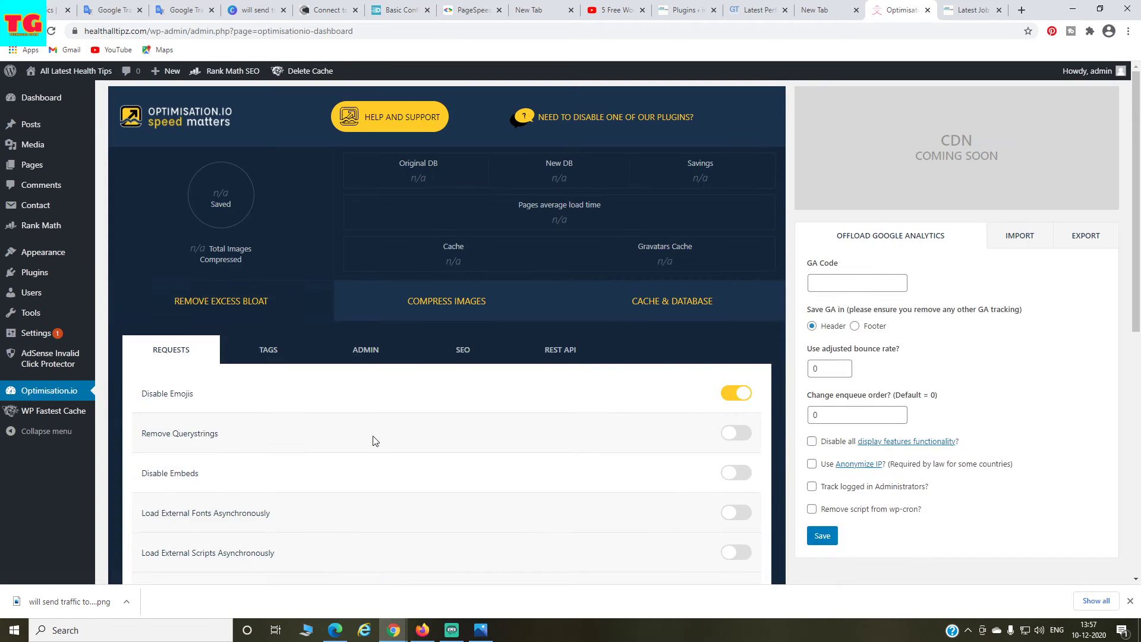
Step: Enable removal of the WordPress Generator tag, Windows Live Writer tag, WordPress API header and Shortlink tag, and save the tag settings
click(267, 354)
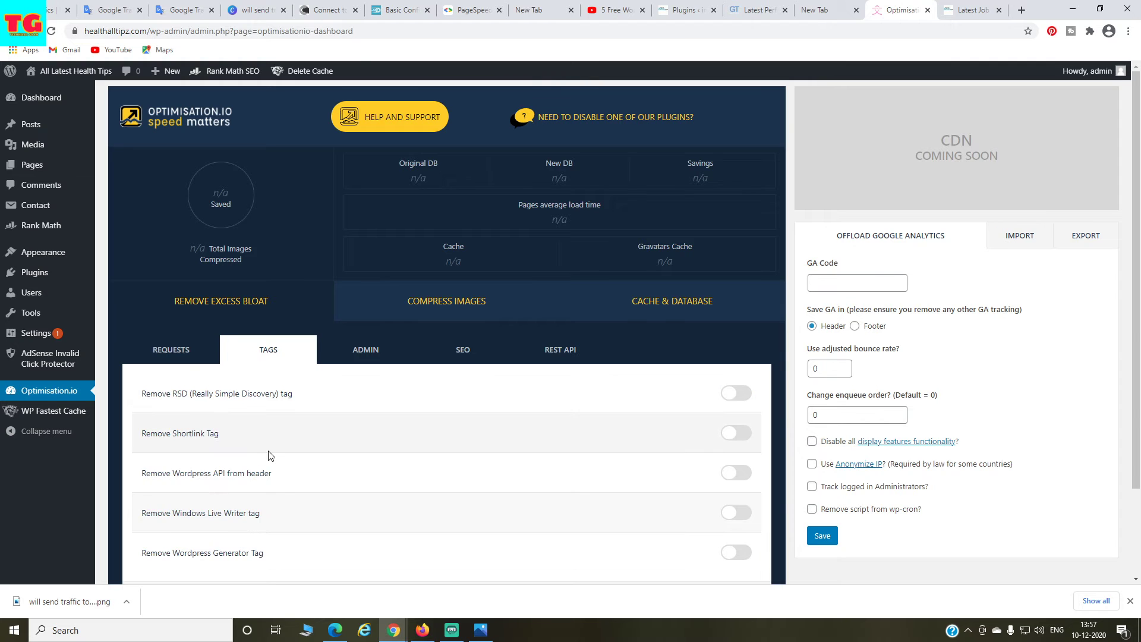
scroll(321, 434, down, 3)
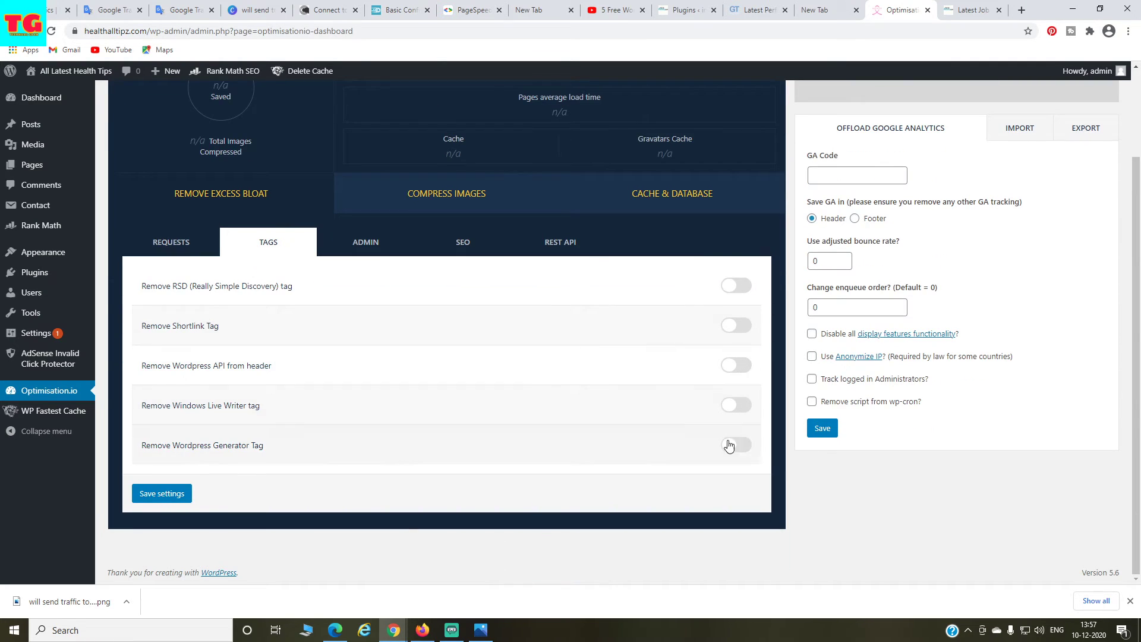
click(740, 446)
click(737, 406)
click(736, 365)
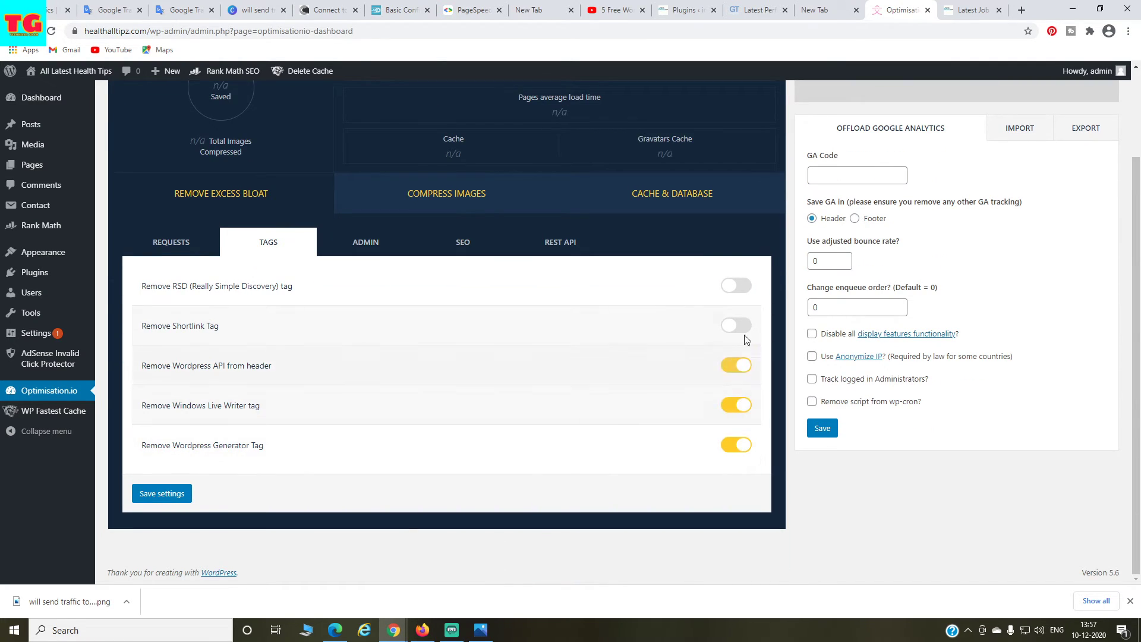
click(739, 326)
click(169, 495)
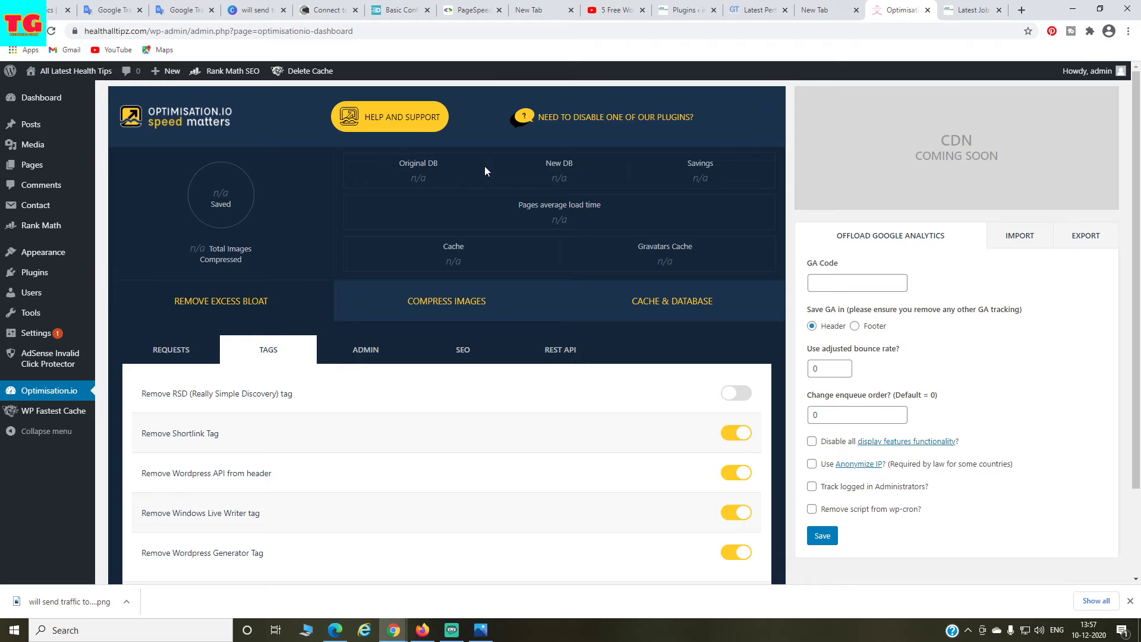
Step: Clear the site's cache and return to the GTmetrix performance report for healthalltipz.com
click(304, 94)
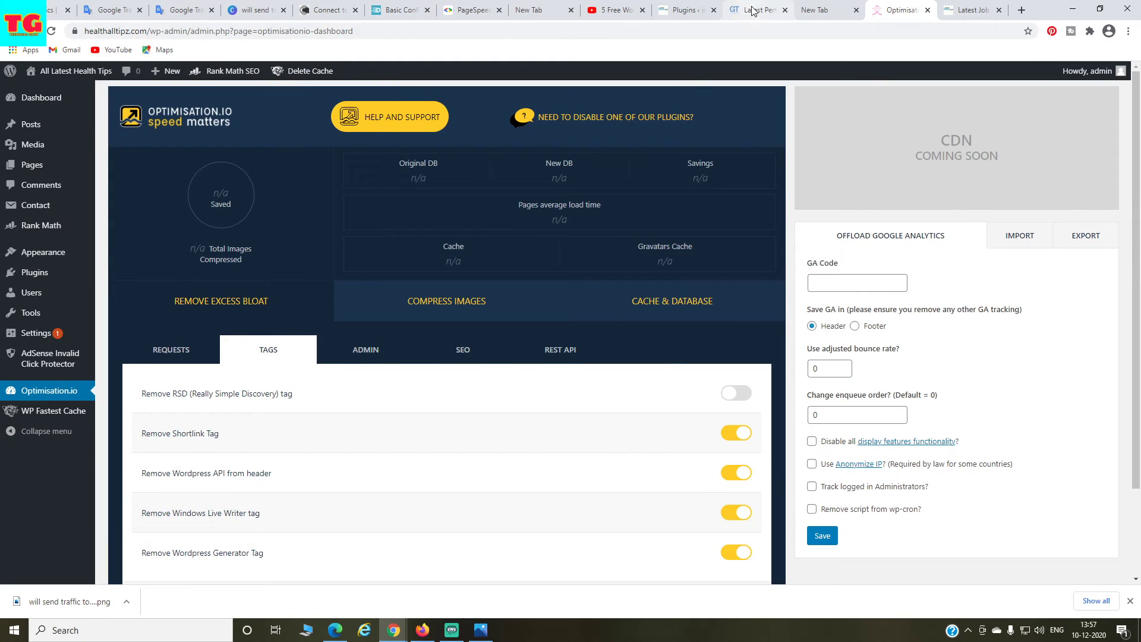
click(758, 9)
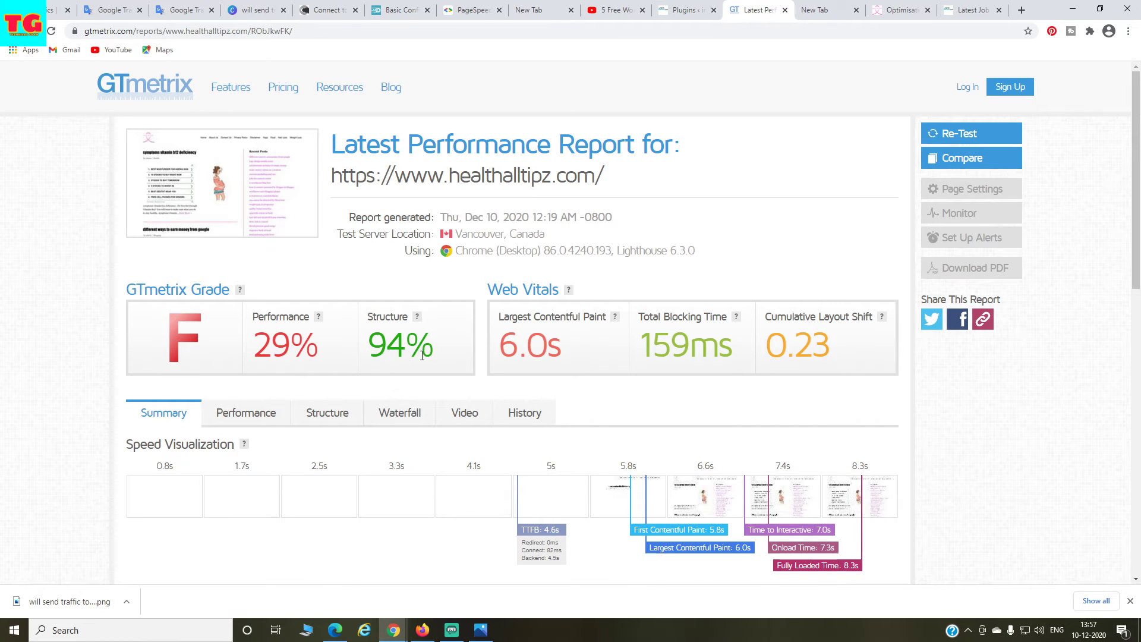
Step: Re-test healthalltipz.com in GTmetrix to generate a fresh performance report
click(972, 156)
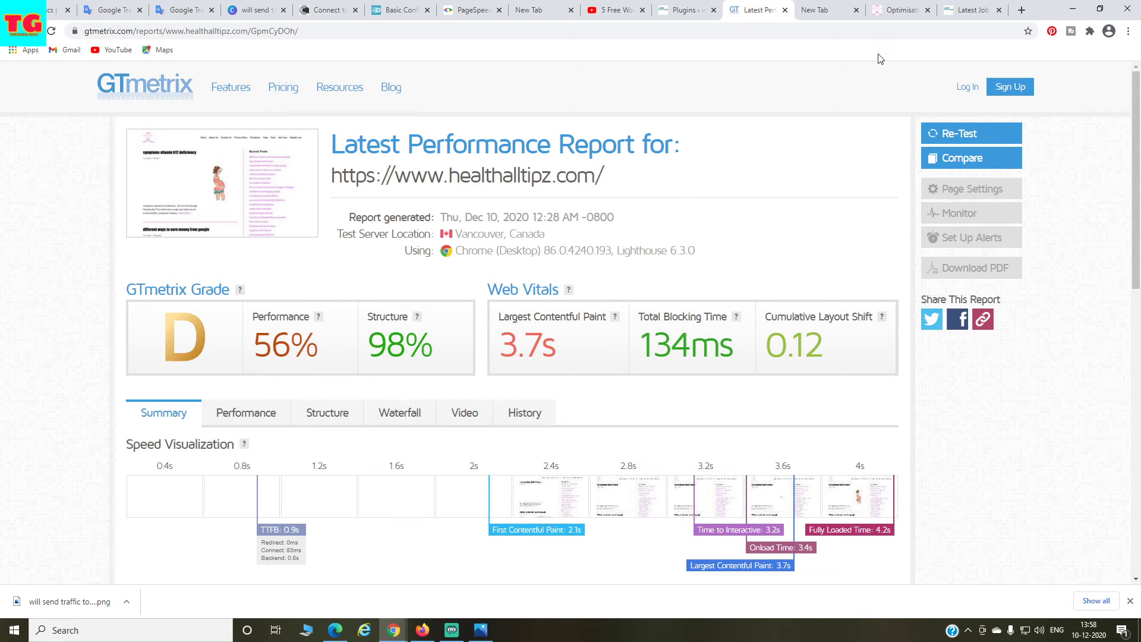
Step: Return to the site's WordPress admin and resume Bulk Optimize for the queued media images
click(897, 10)
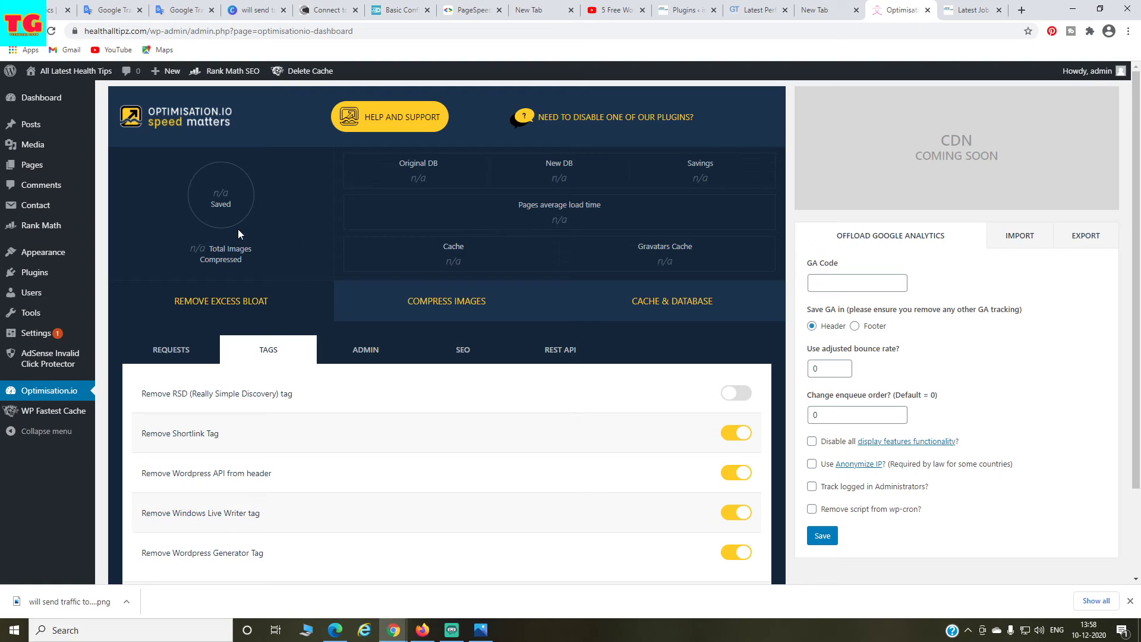
mouse_move(51, 176)
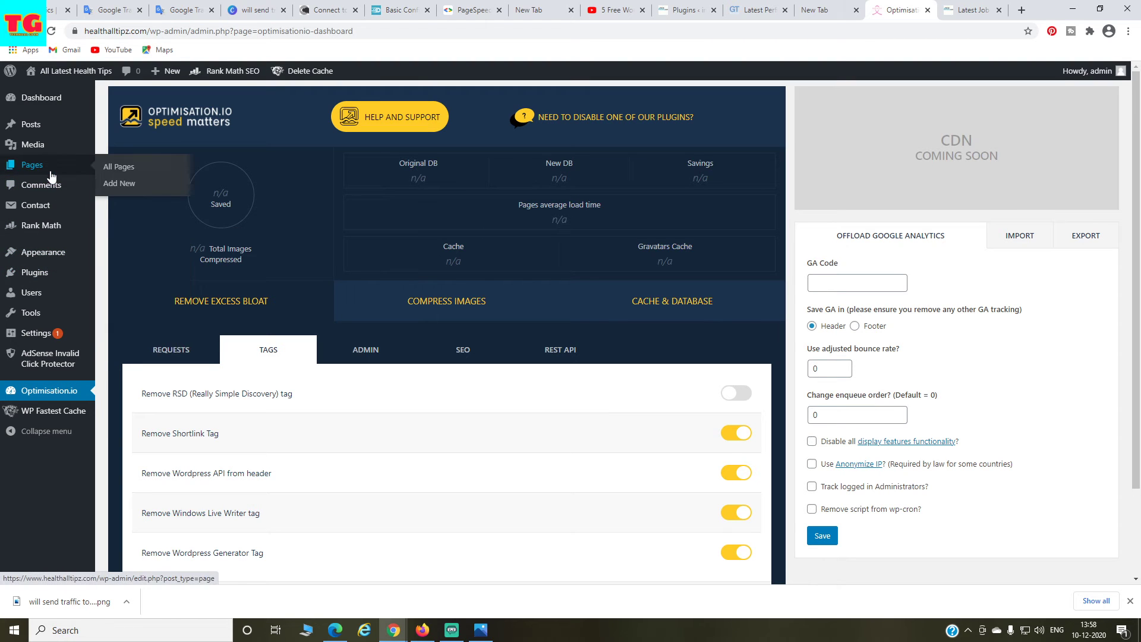
mouse_move(54, 144)
click(125, 183)
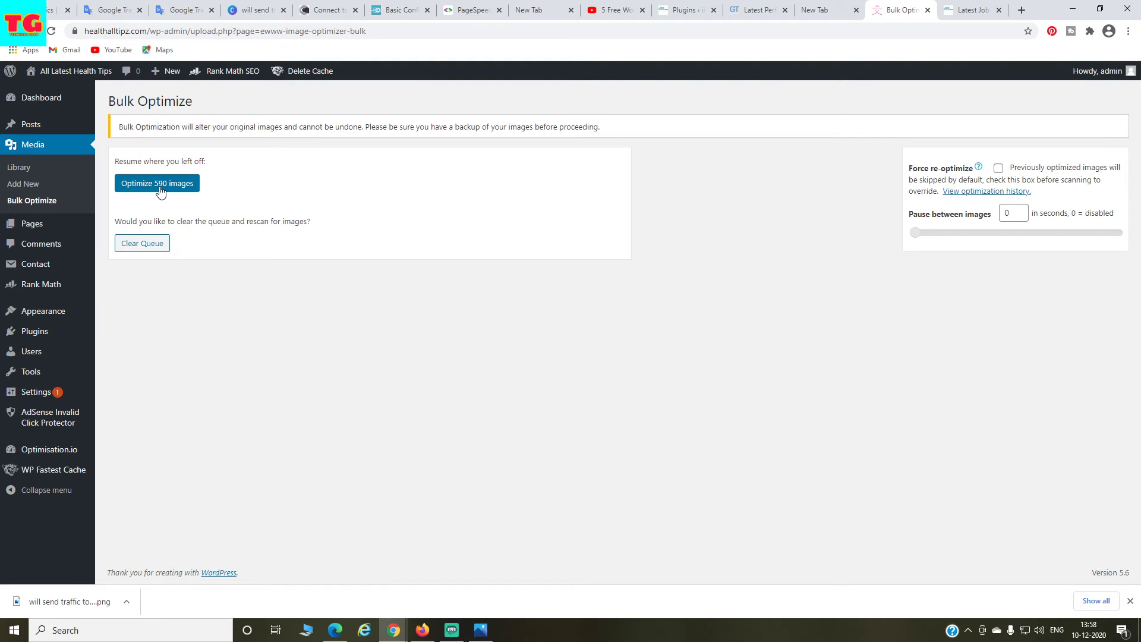
click(141, 186)
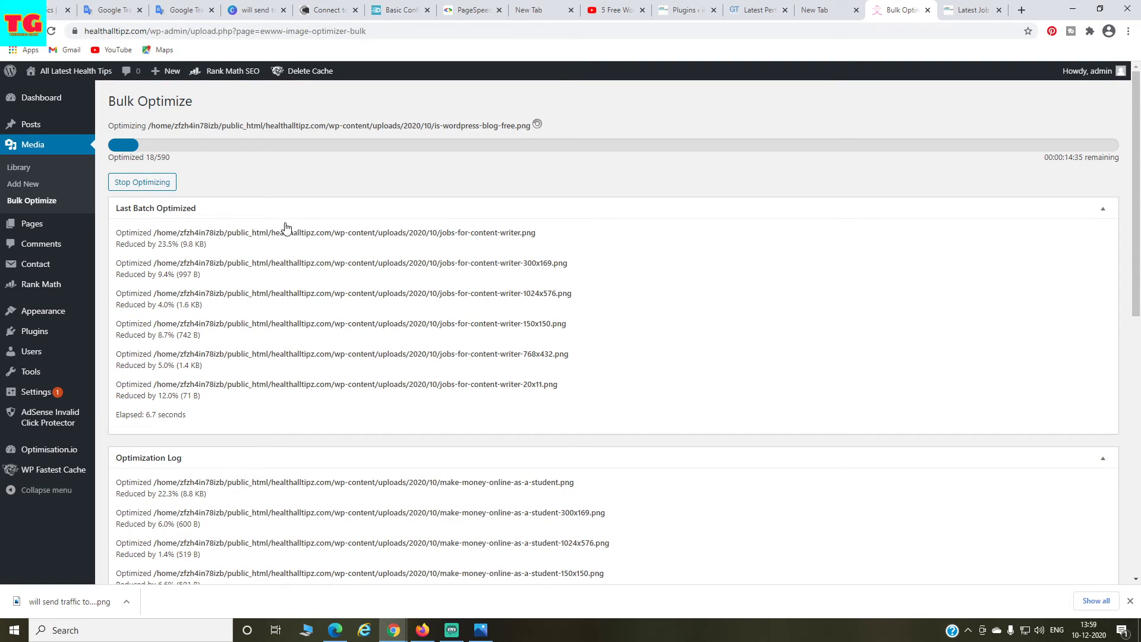
click(452, 630)
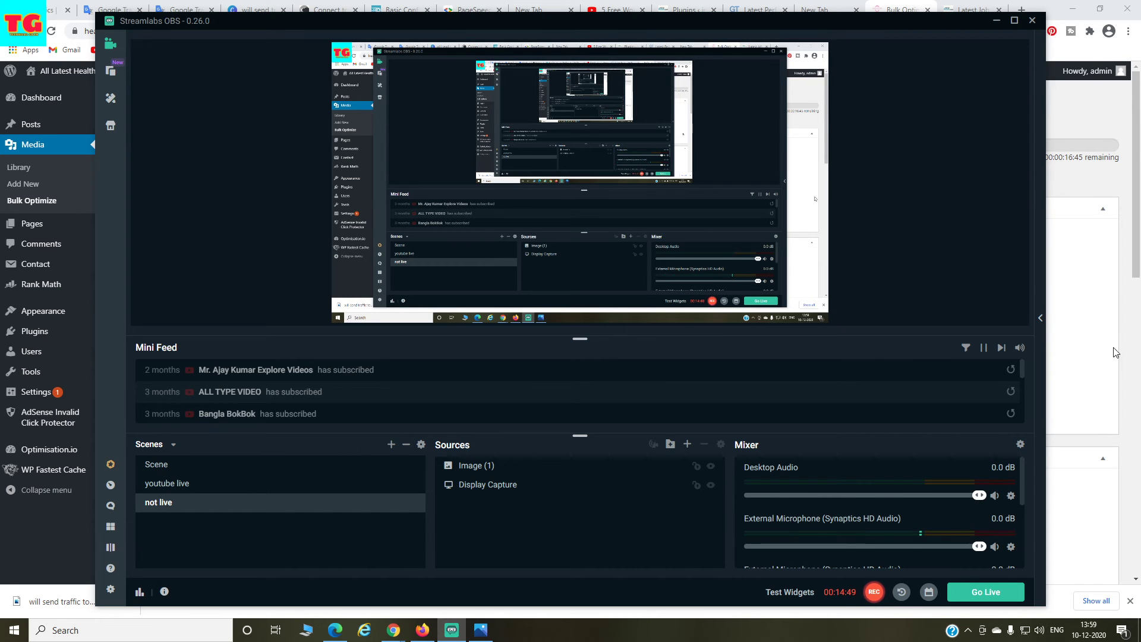
click(1102, 287)
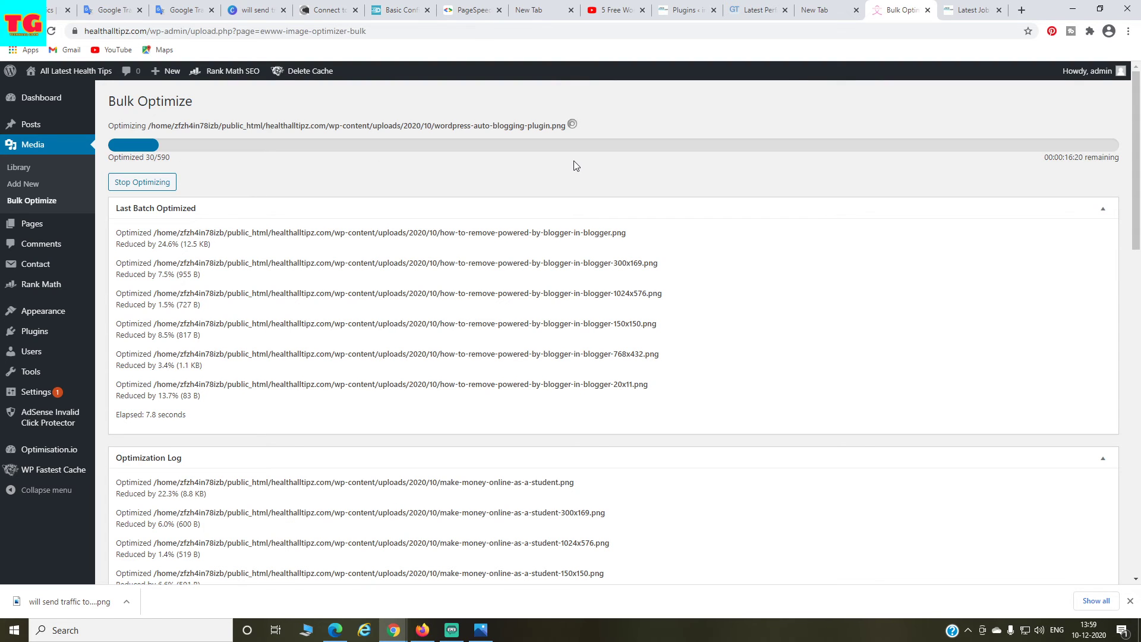
Step: Run another GTmetrix test of healthalltipz.com and check the progress of the bulk image optimization
click(769, 7)
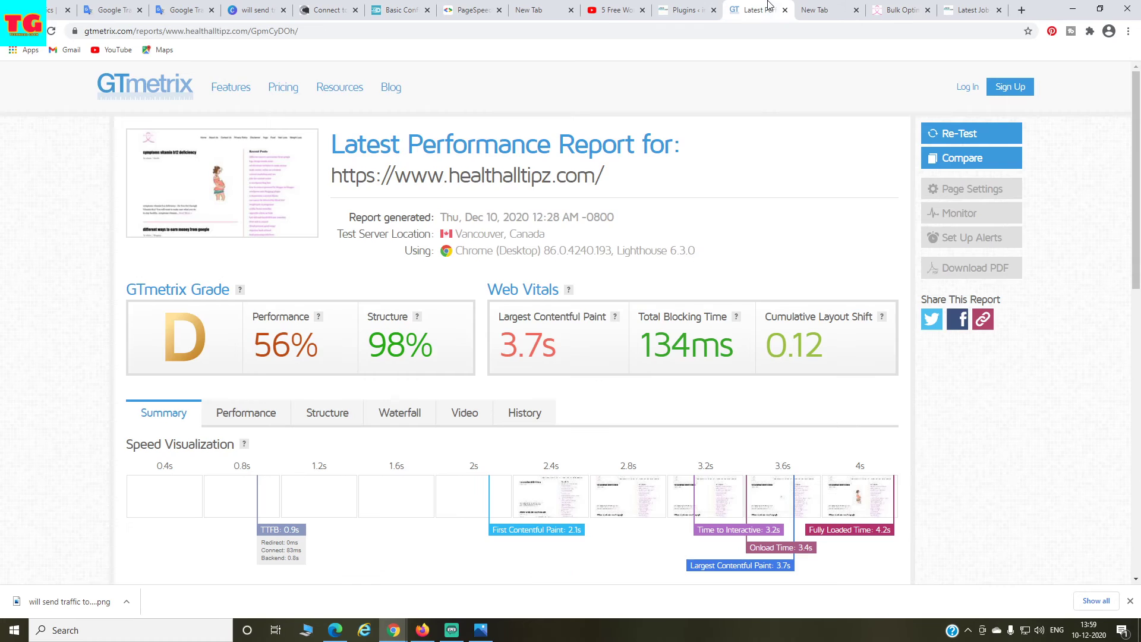
click(954, 133)
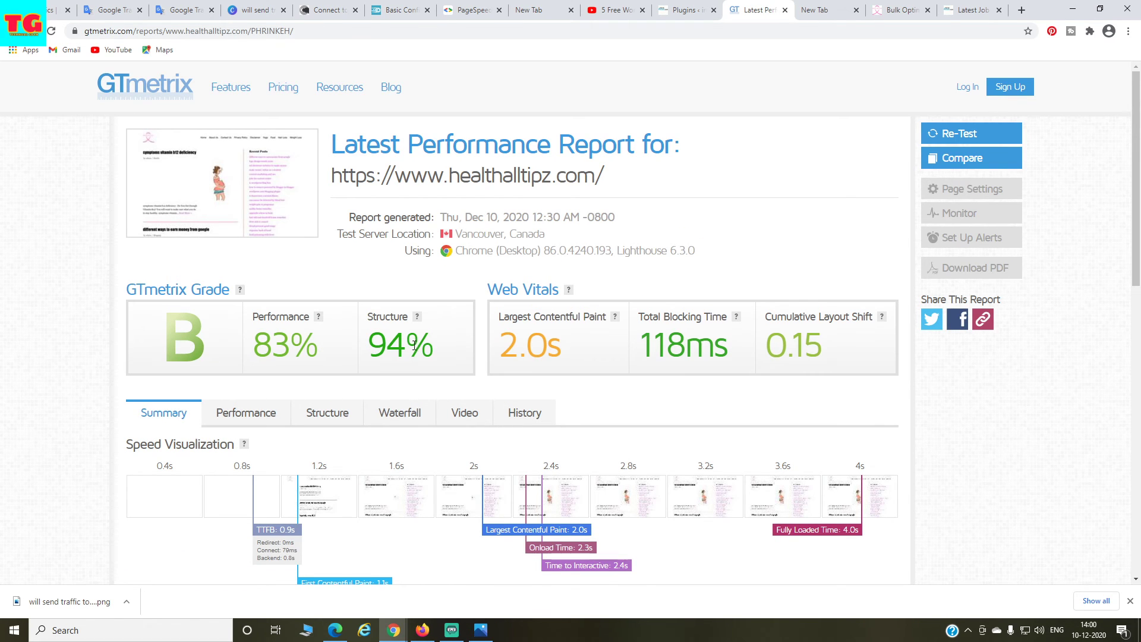
click(901, 10)
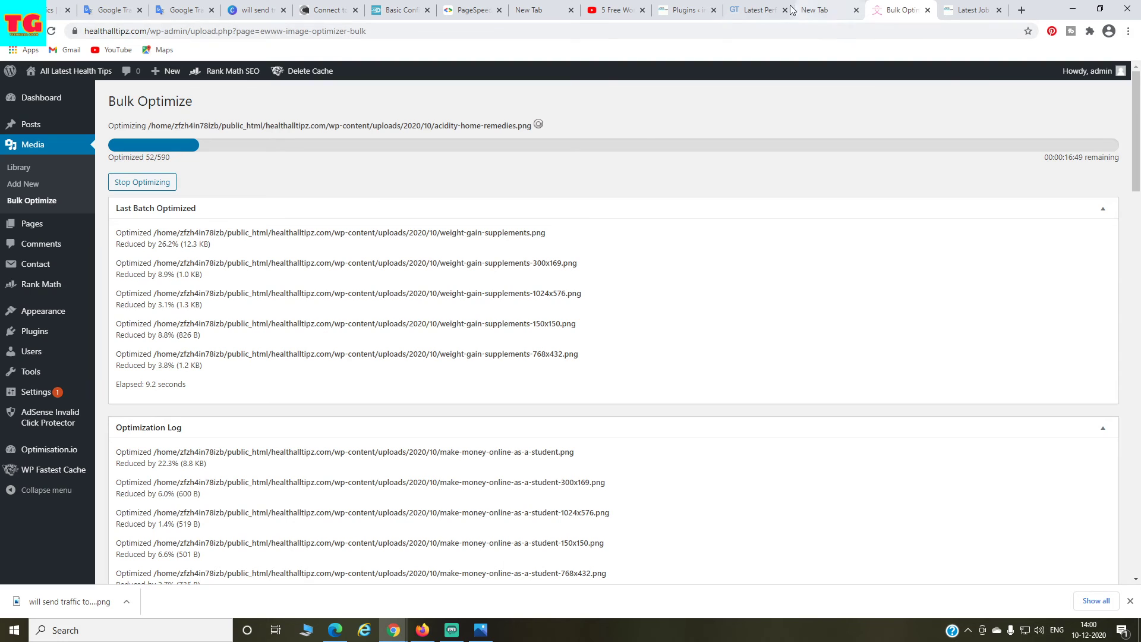
click(756, 10)
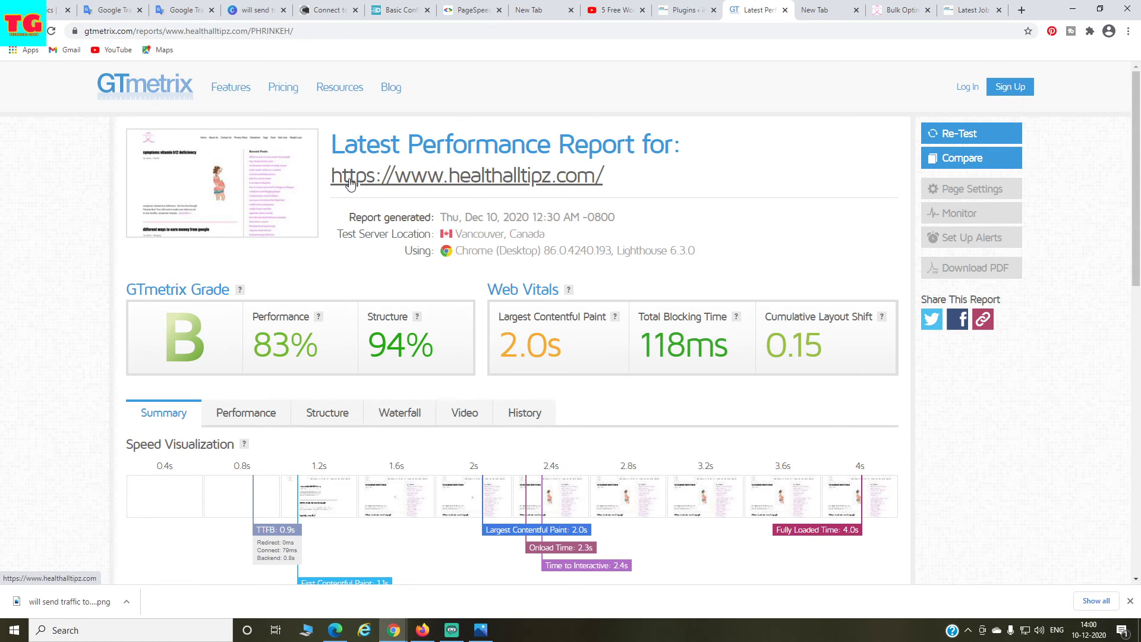
Step: Open the healthalltipz.com homepage in an incognito window and go to the recent post "jobs for content writer"
right_click(572, 178)
click(613, 215)
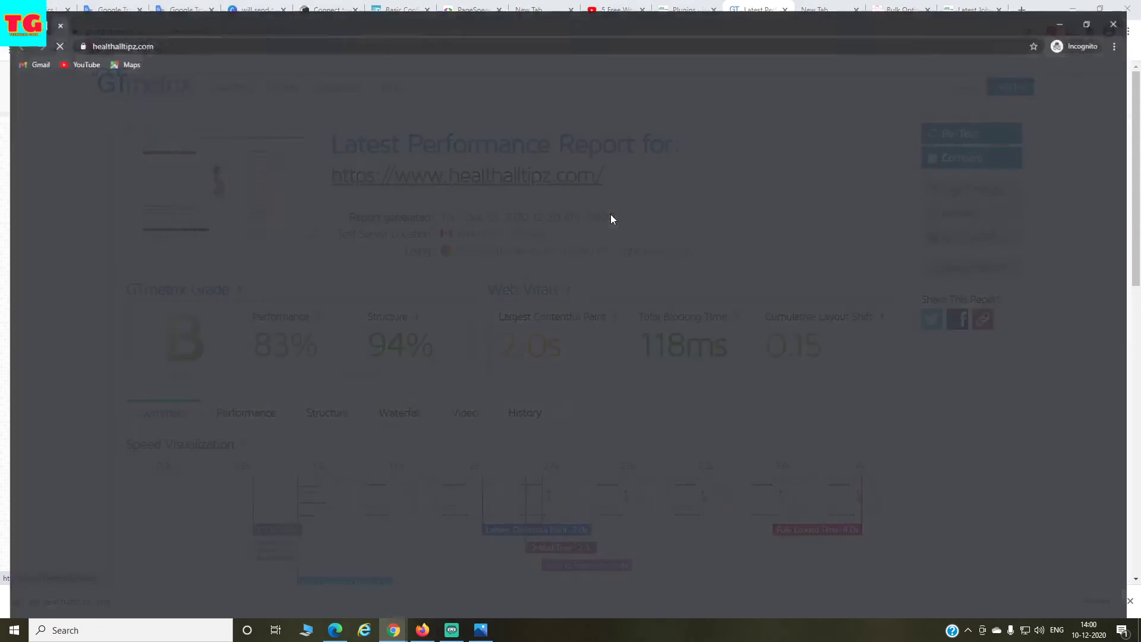
click(742, 270)
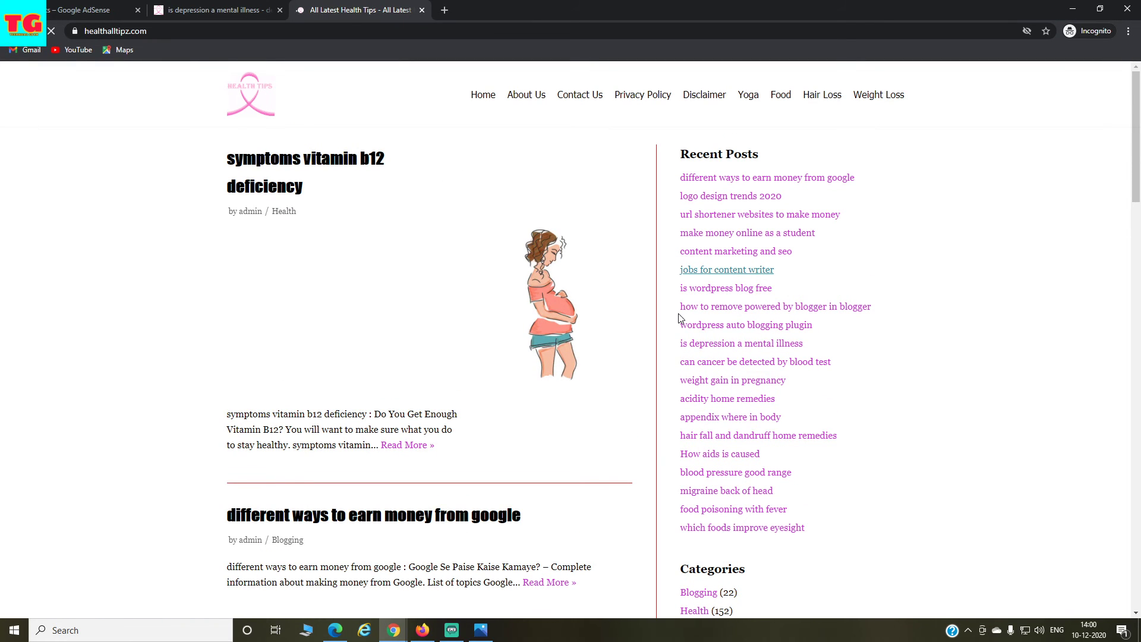
Step: Examine how the text, images and ads load throughout the "jobs for content writer" post and its sidebar
scroll(600, 457, down, 15)
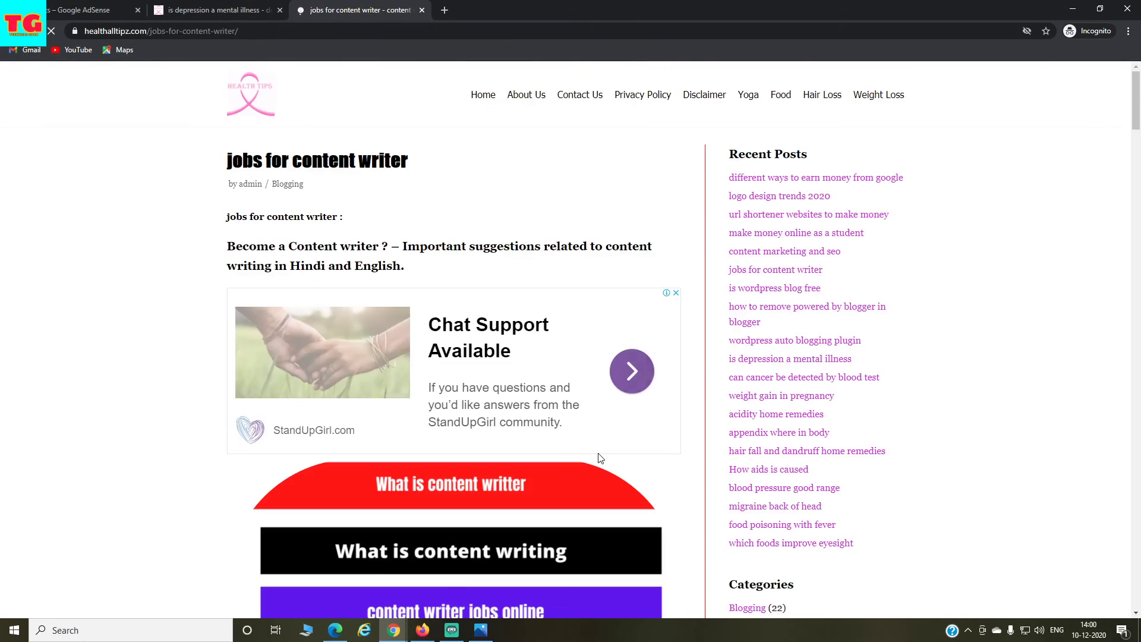
scroll(602, 459, down, 4)
scroll(458, 491, down, 12)
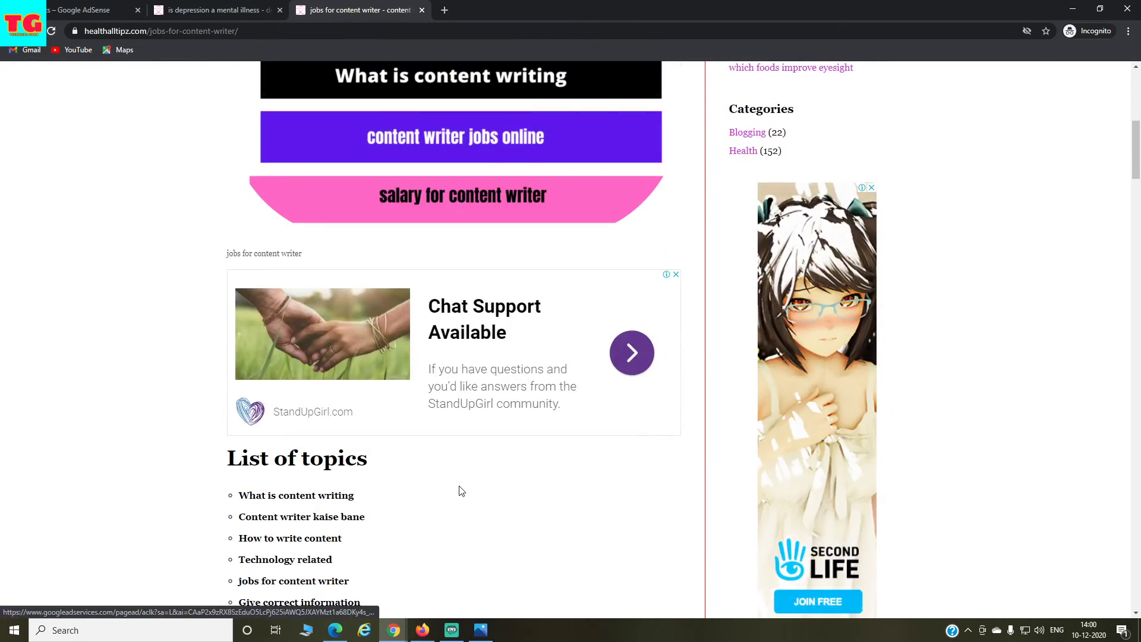
scroll(459, 491, down, 7)
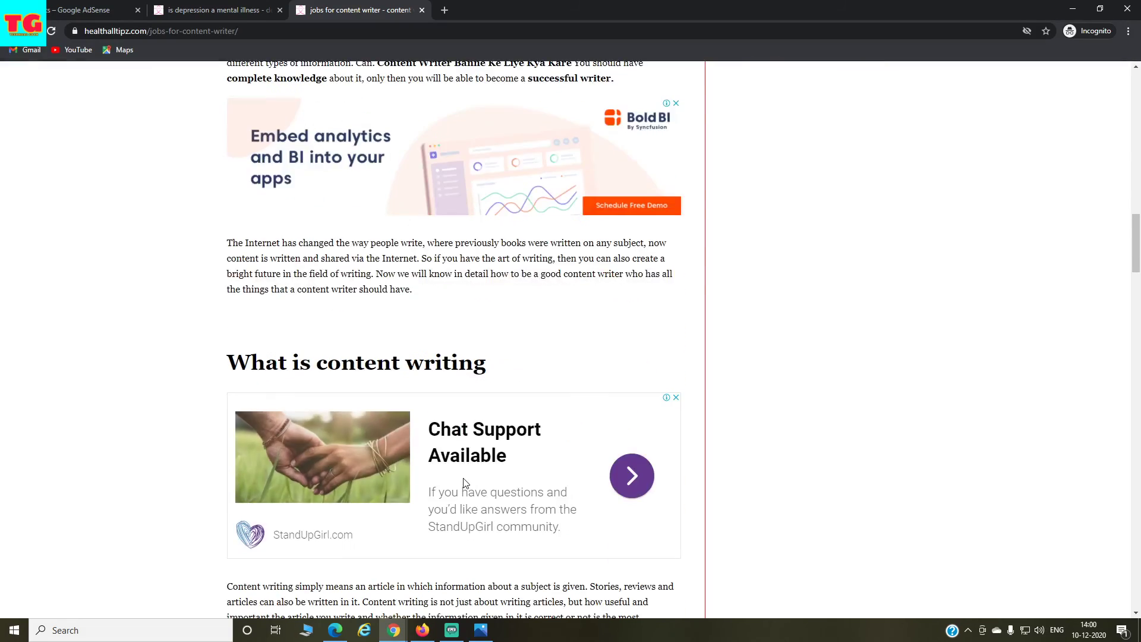
scroll(465, 482, down, 13)
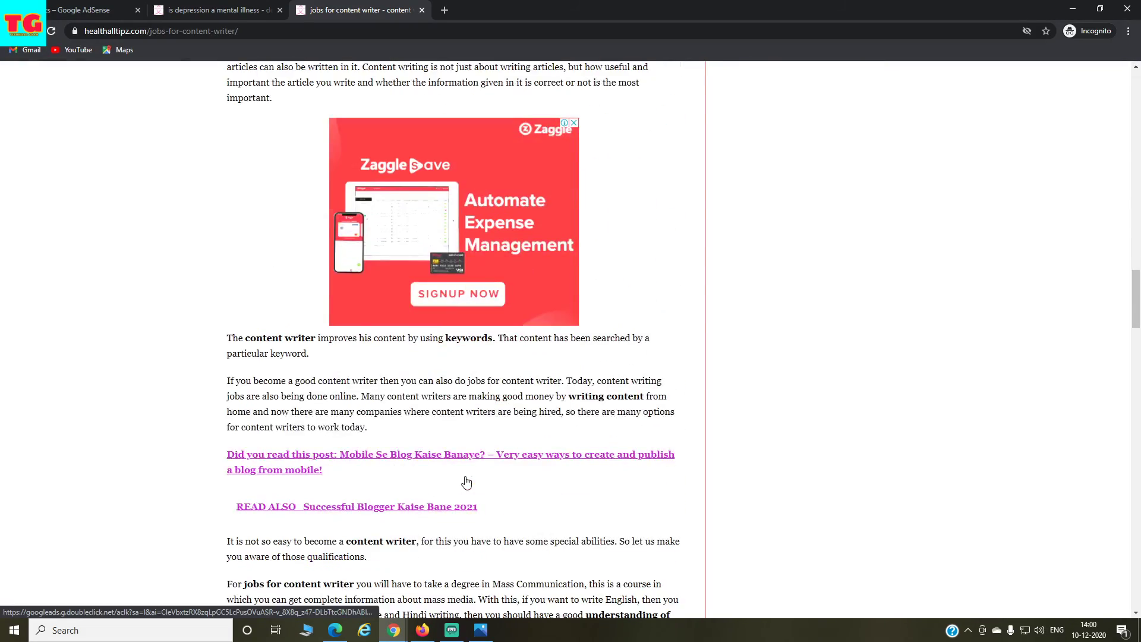
scroll(467, 482, down, 13)
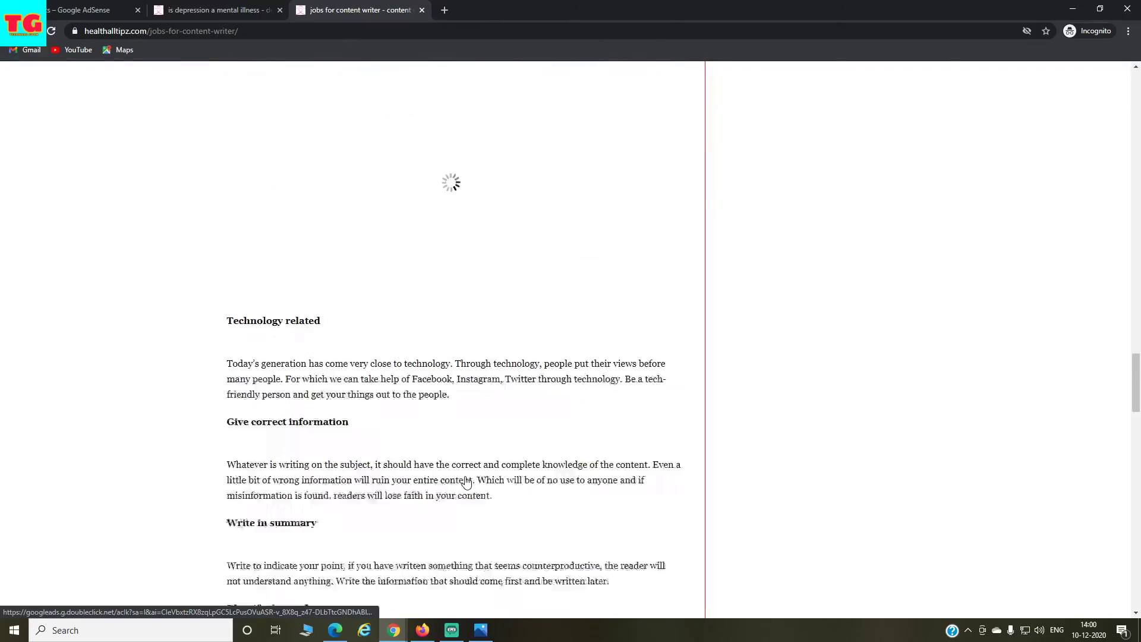
scroll(467, 483, down, 14)
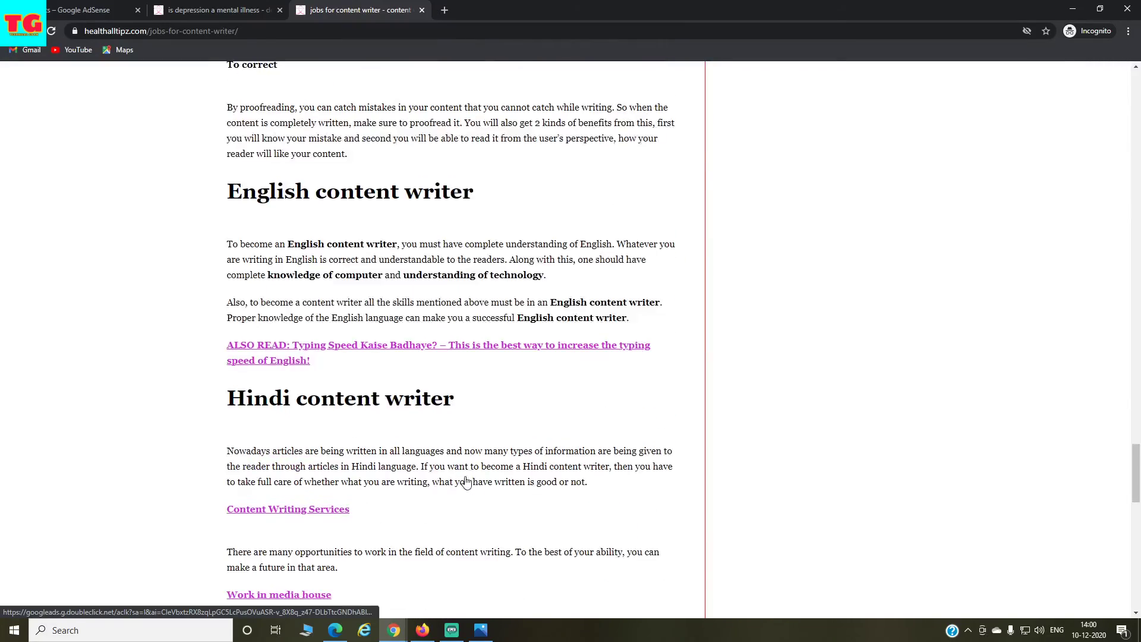
scroll(467, 483, down, 11)
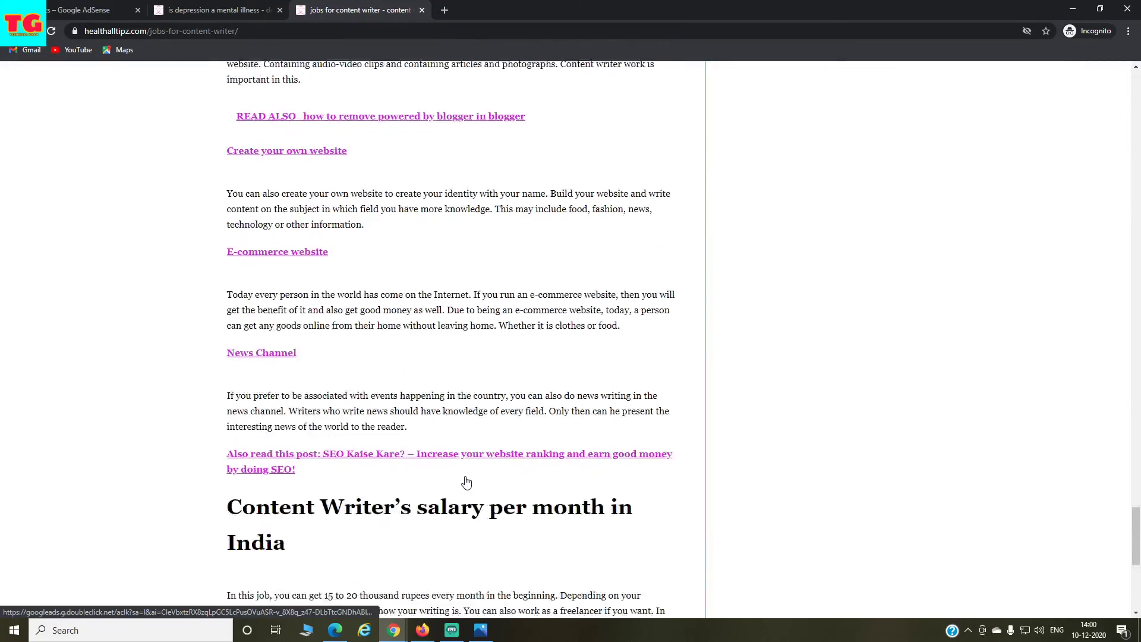
scroll(467, 483, down, 3)
scroll(466, 483, up, 20)
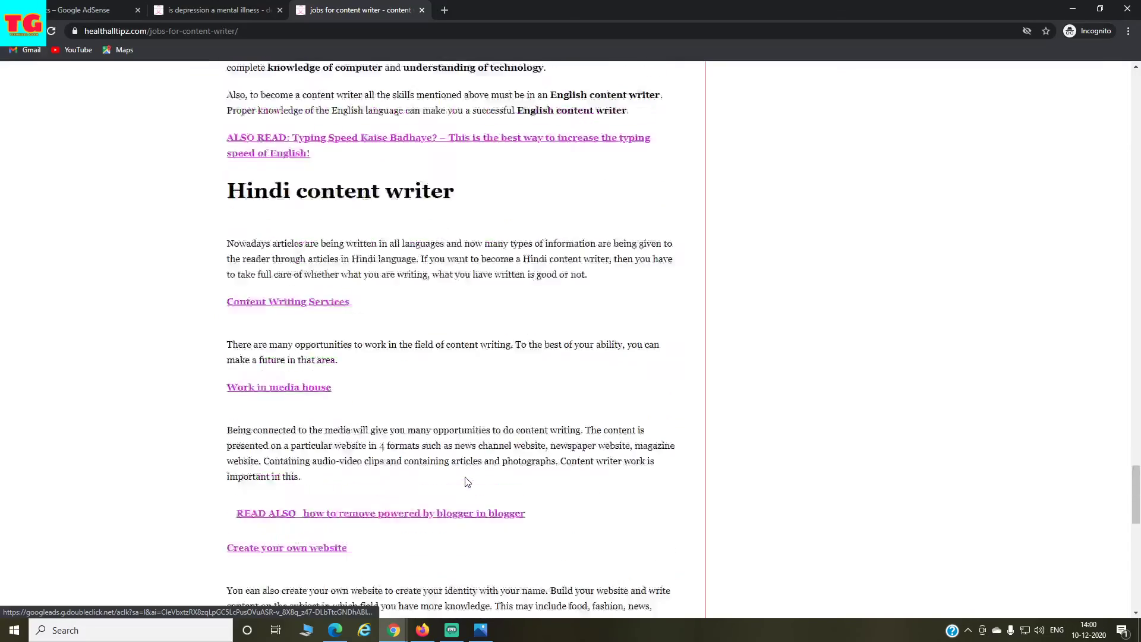
scroll(467, 483, up, 20)
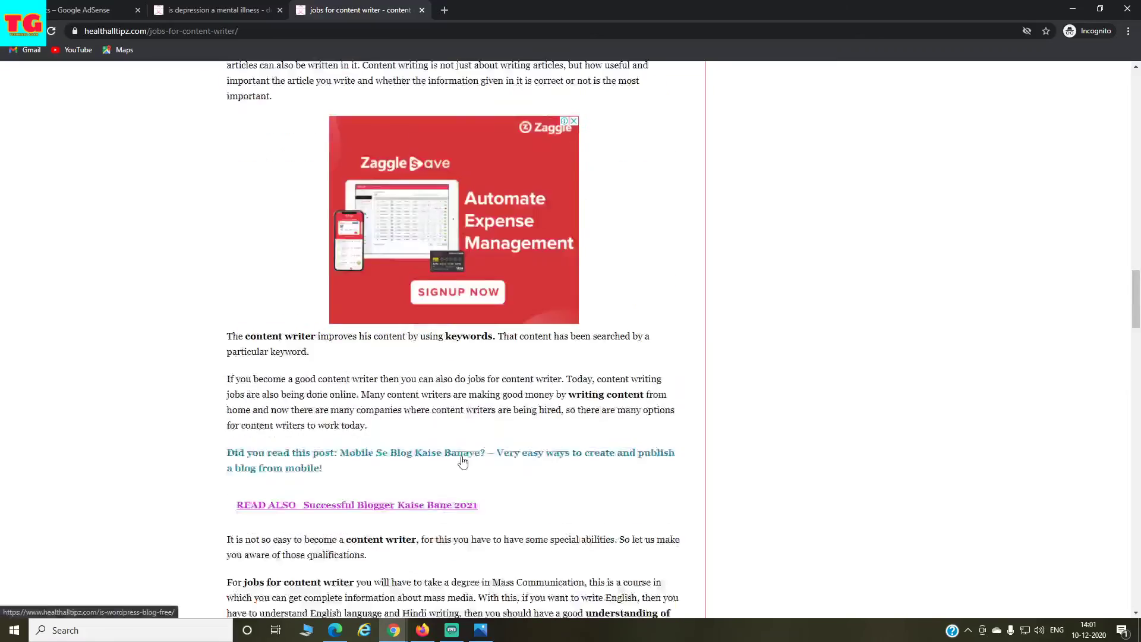
scroll(459, 460, up, 15)
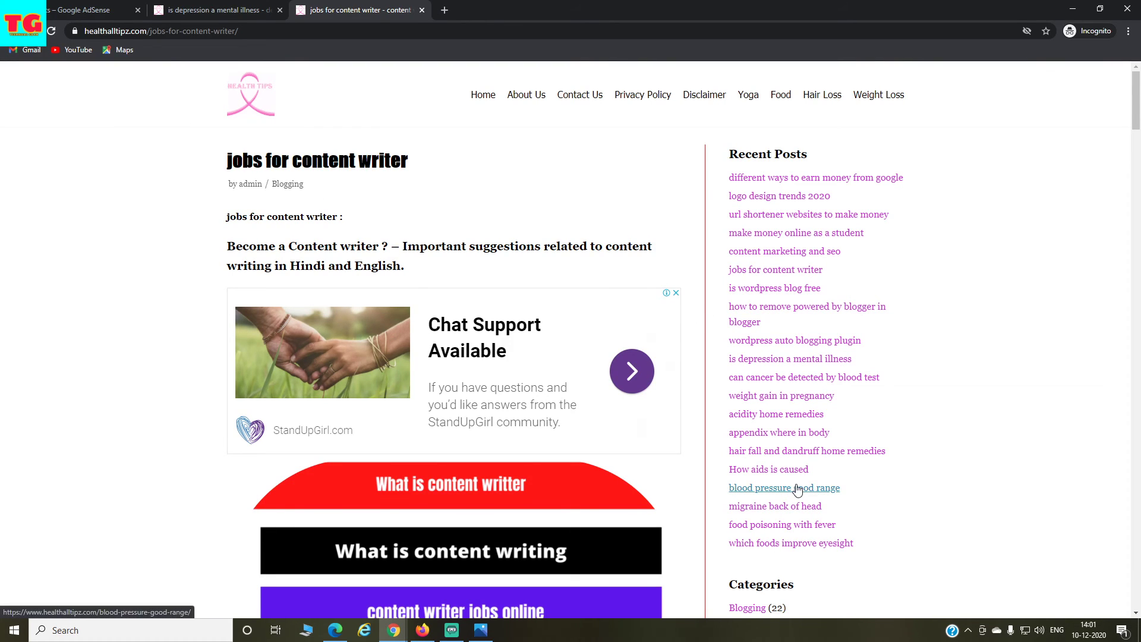
scroll(732, 485, down, 3)
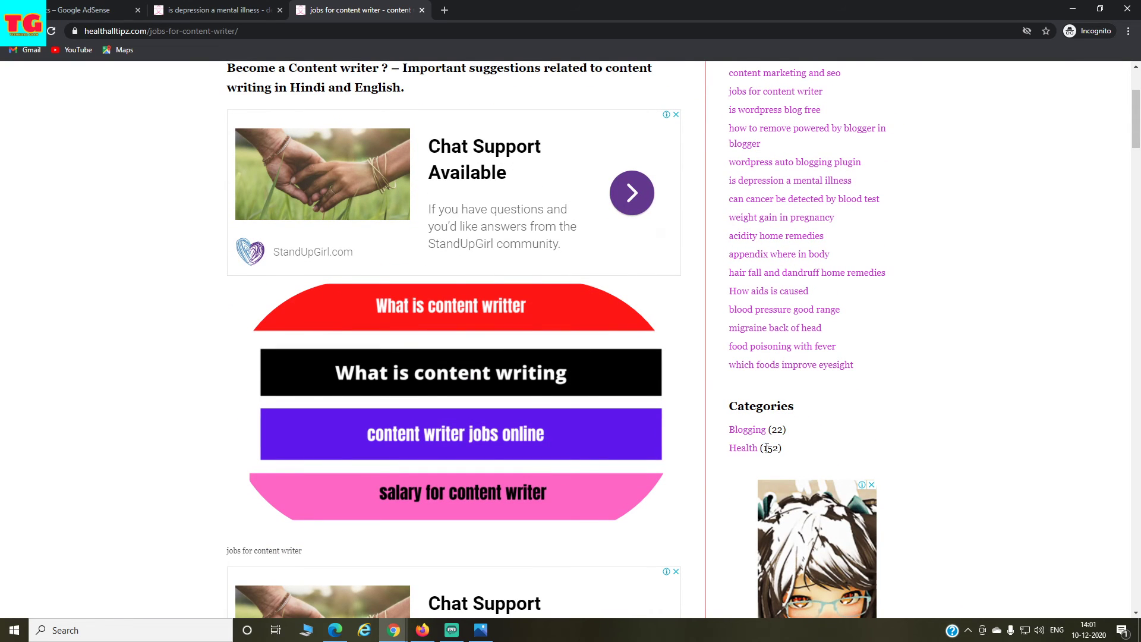
scroll(767, 448, up, 3)
scroll(802, 485, down, 2)
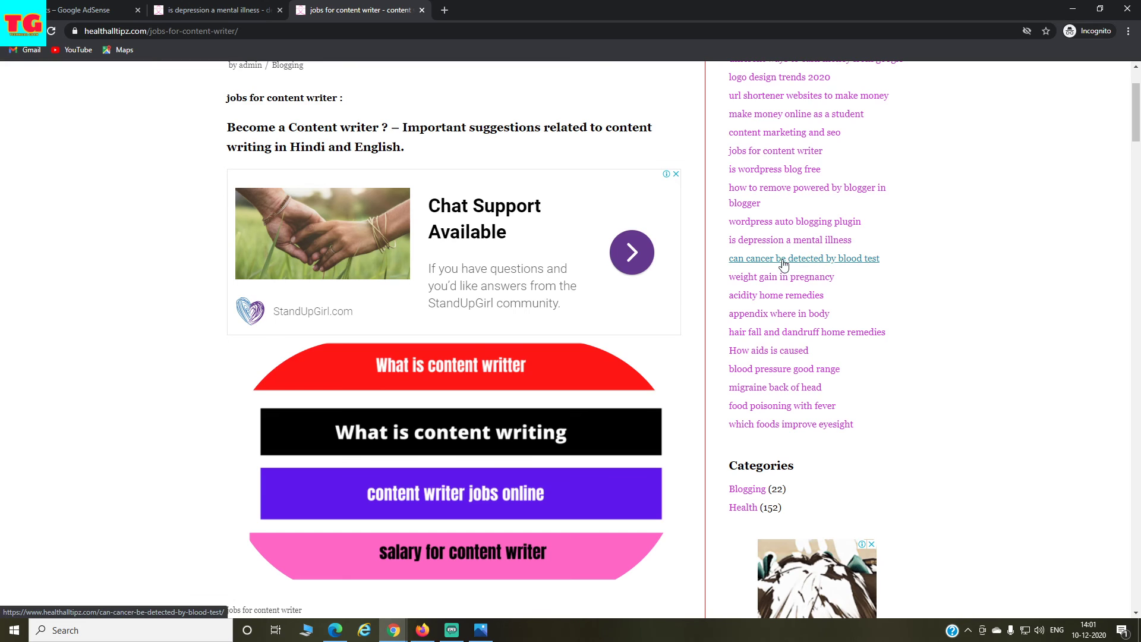
Step: Open the "blood pressure good range" post and examine how its images, ads and embedded video load
click(768, 373)
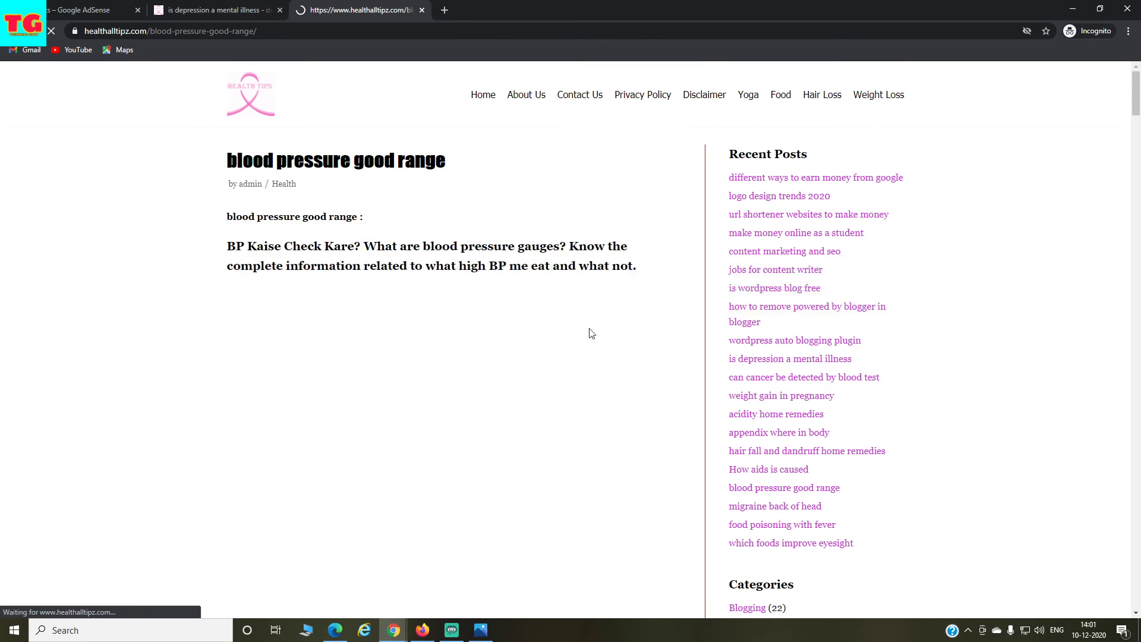
scroll(504, 484, down, 10)
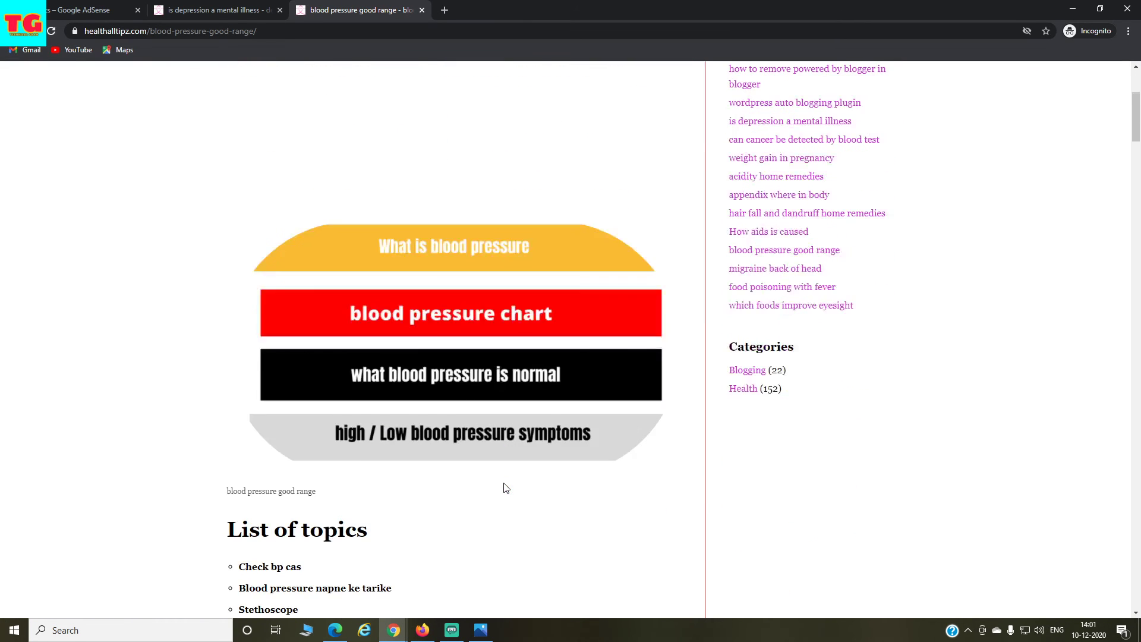
scroll(504, 484, down, 20)
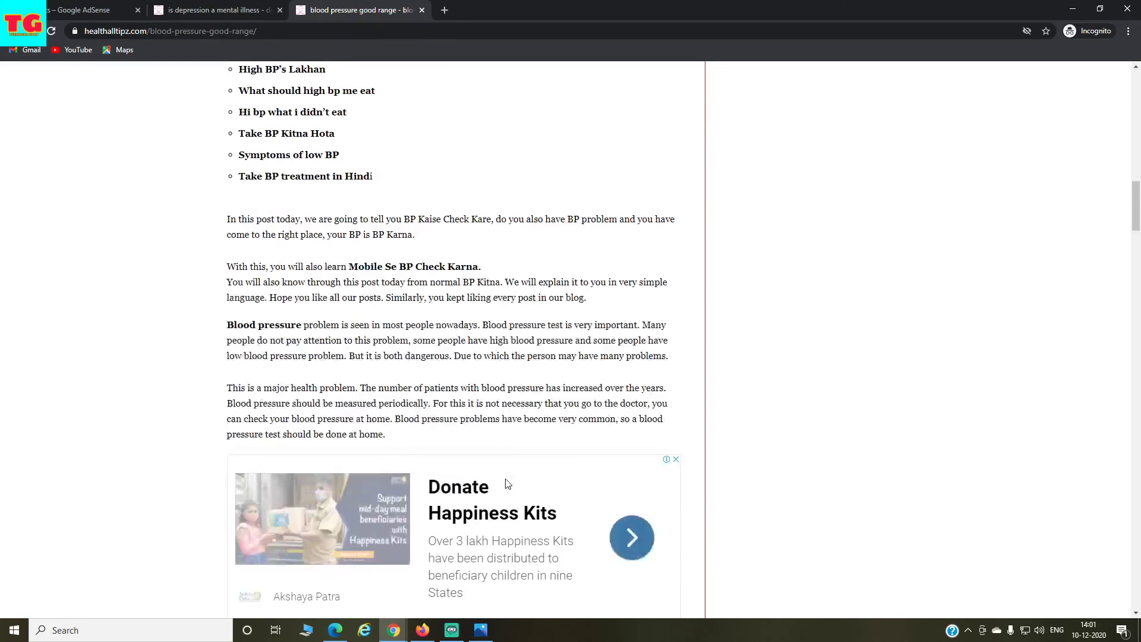
scroll(509, 480, down, 20)
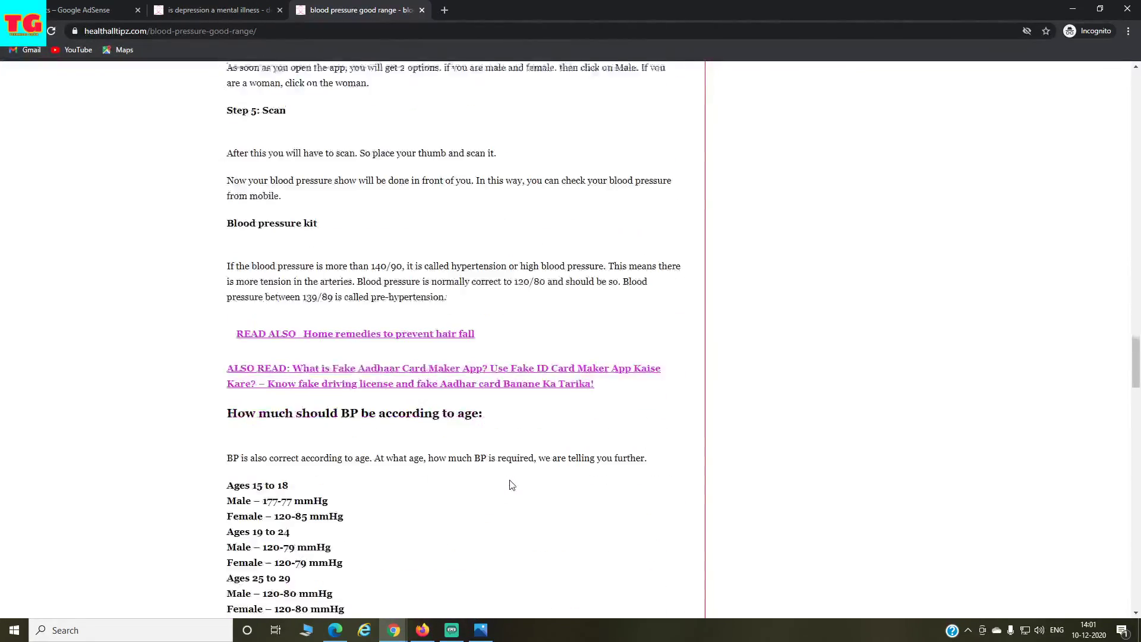
scroll(514, 482, down, 8)
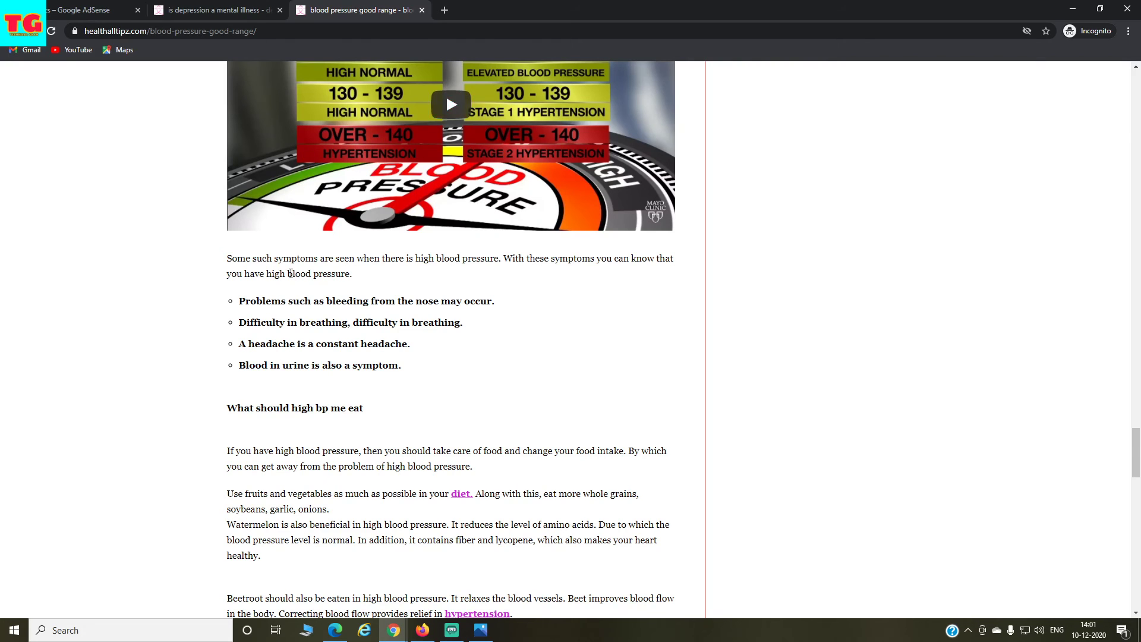
scroll(290, 273, down, 4)
scroll(291, 273, up, 4)
Step: Review the Google AdSense report of the entire account by day for the last 7 days and for today
click(67, 12)
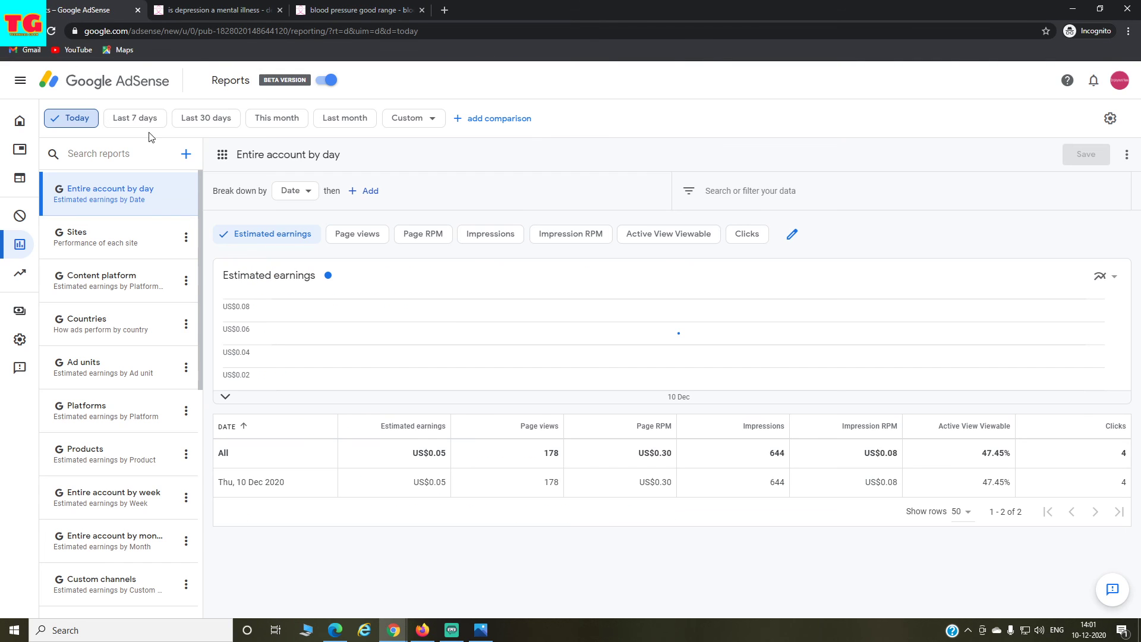
click(134, 118)
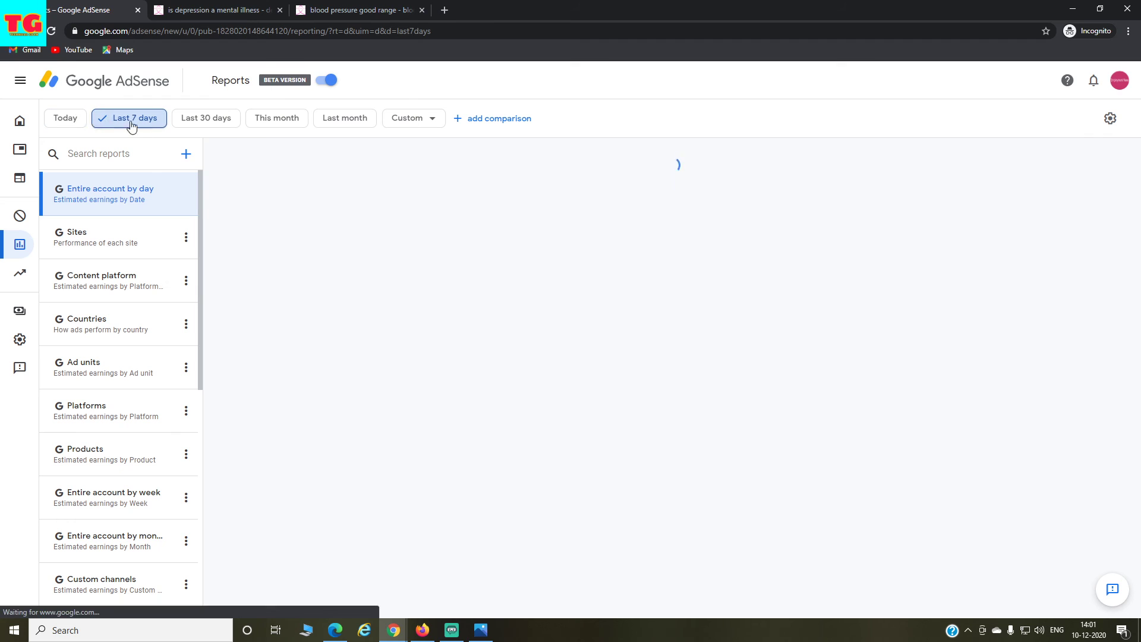
click(73, 121)
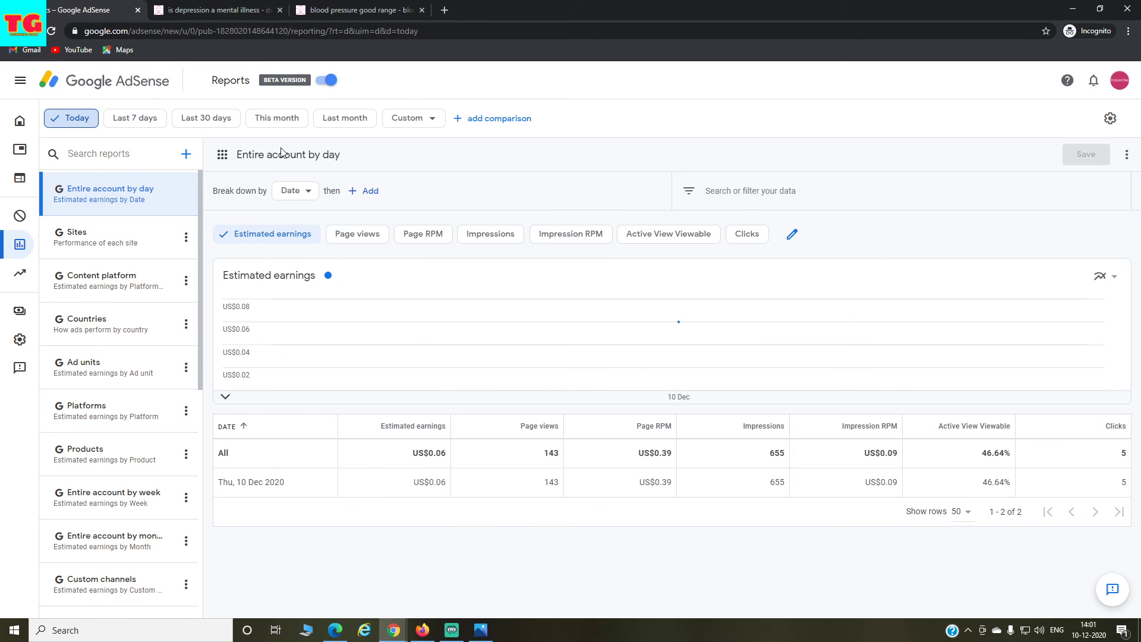
Step: Leave the incognito window and return to the GTmetrix performance report for healthalltipz.com
click(215, 10)
click(357, 11)
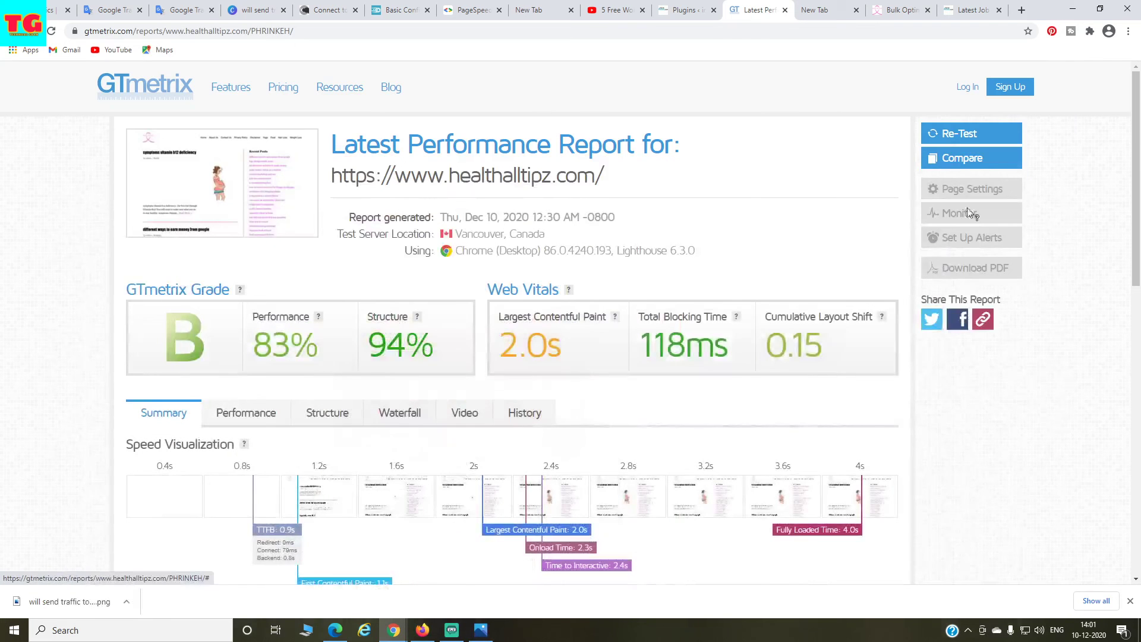
click(1073, 9)
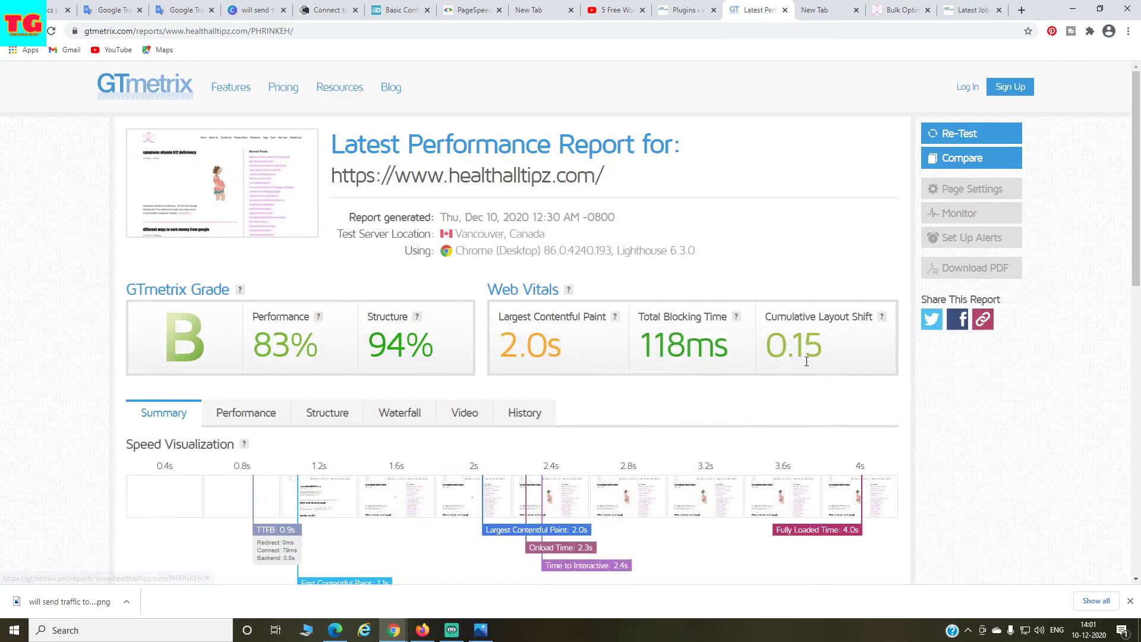
Step: Re-test the performance of healthalltipz.com in GTmetrix
click(986, 137)
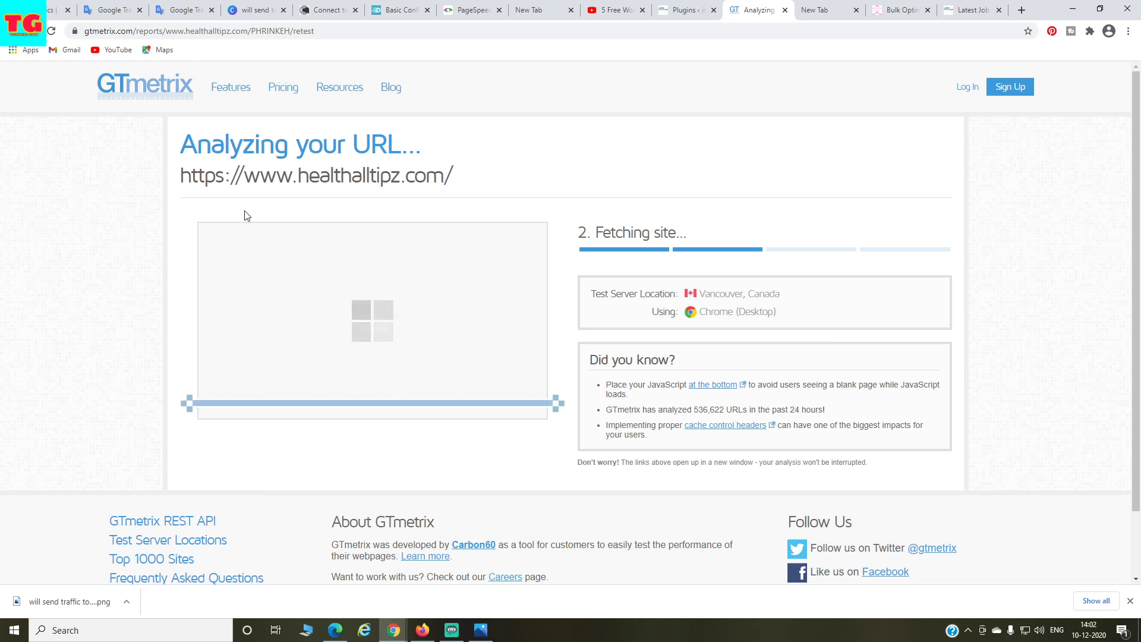
Step: Switch to the PropellerAds statistics, refresh the report by date, and review its daily impressions, profit, CPM and totals
click(36, 10)
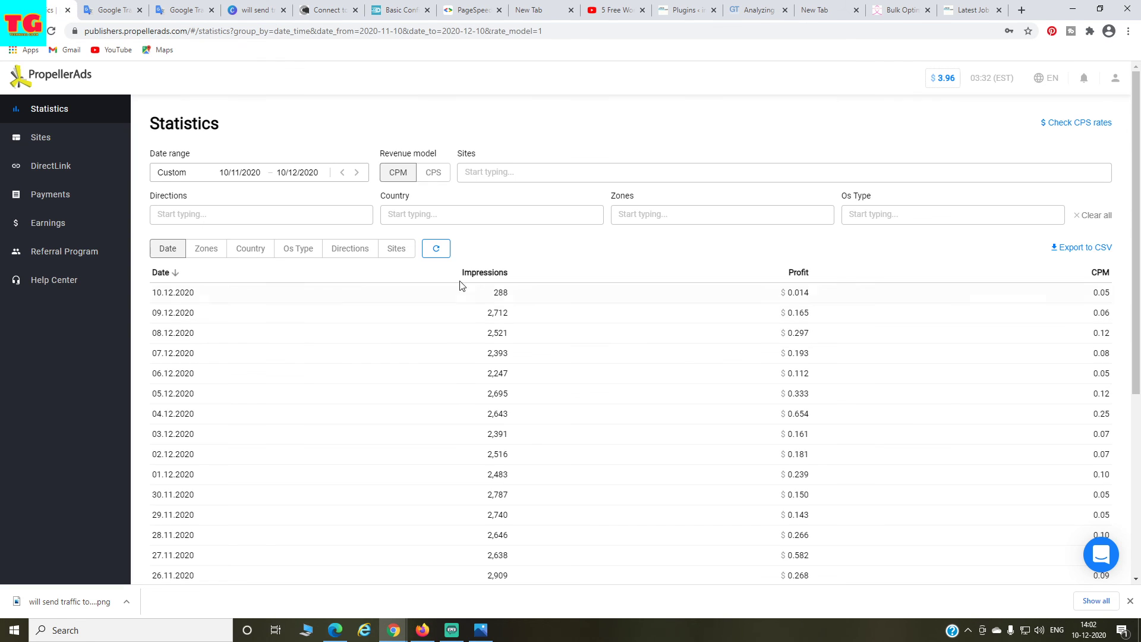
click(431, 249)
scroll(821, 321, down, 5)
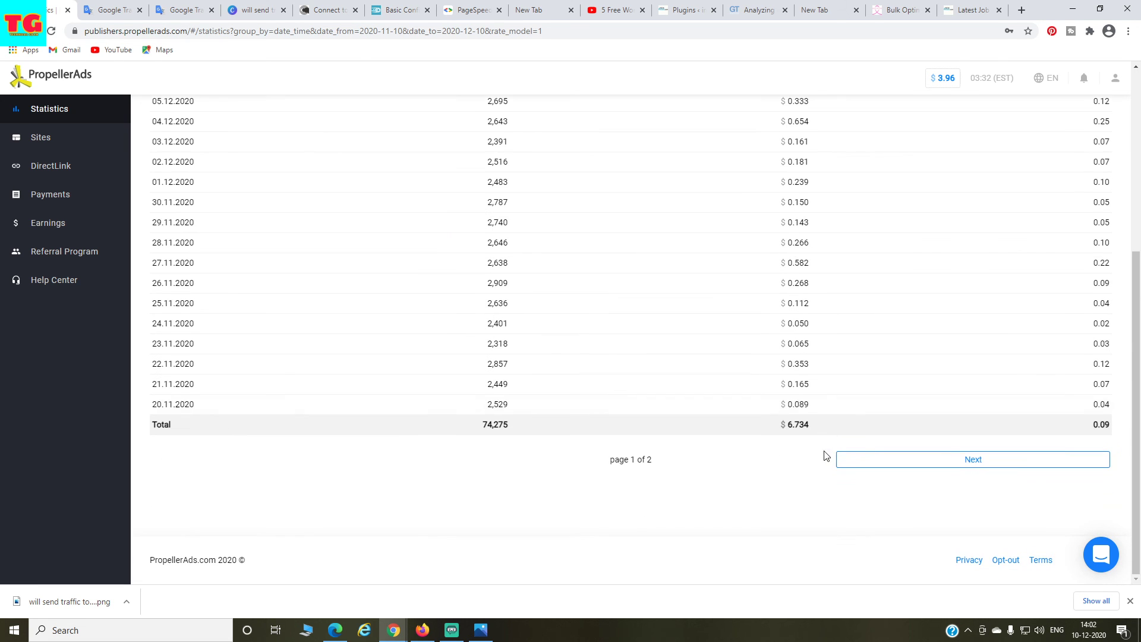
scroll(809, 426, up, 1)
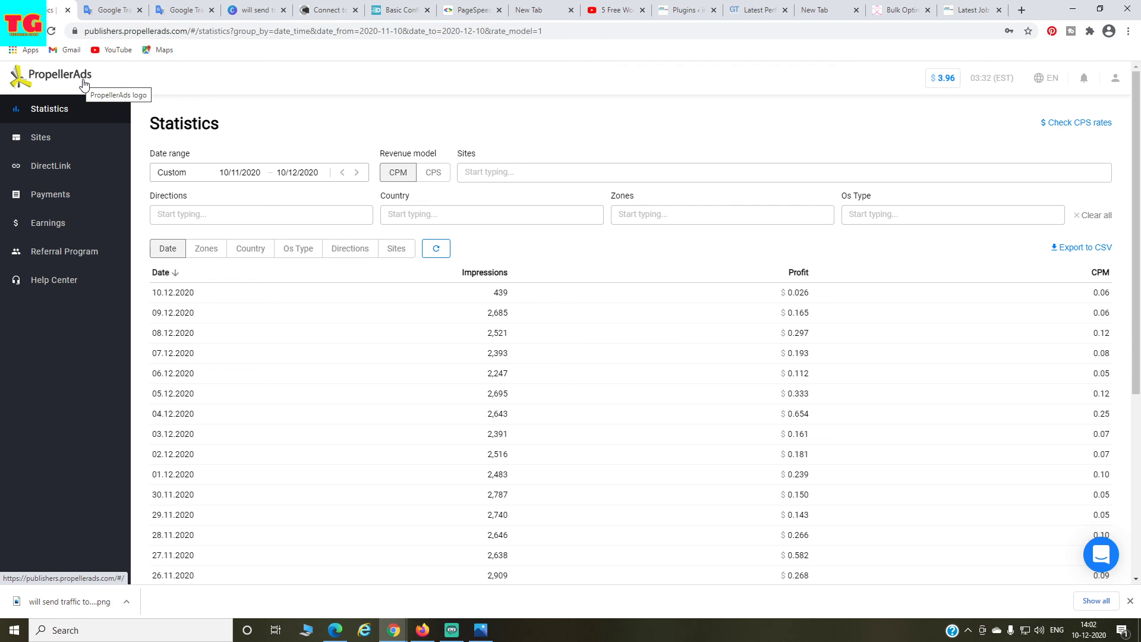
scroll(817, 470, down, 5)
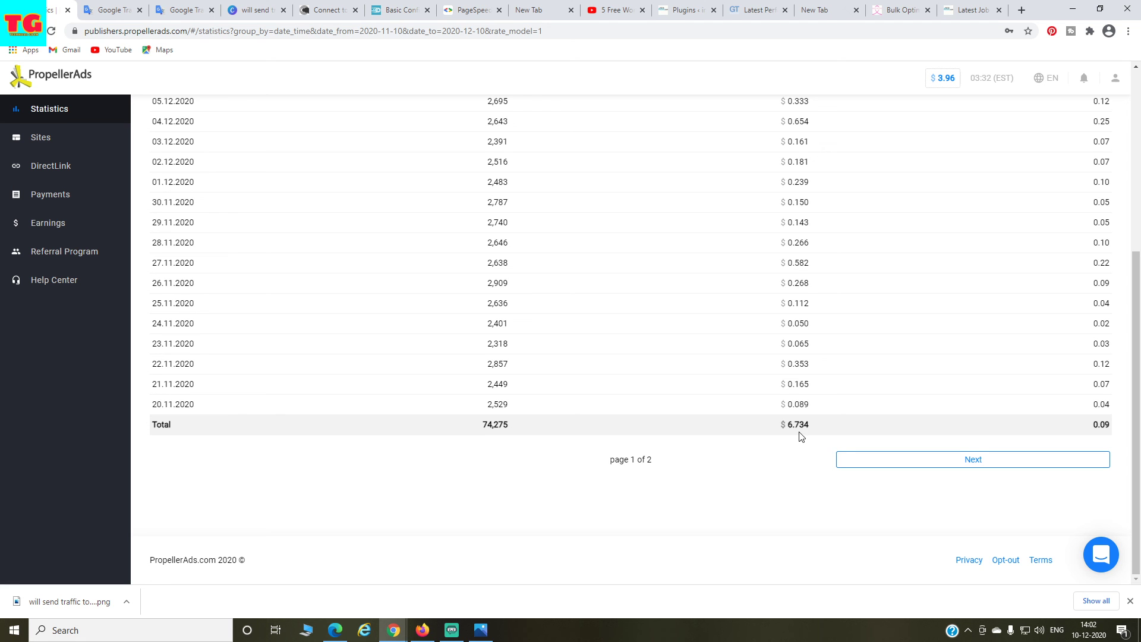
scroll(580, 434, up, 5)
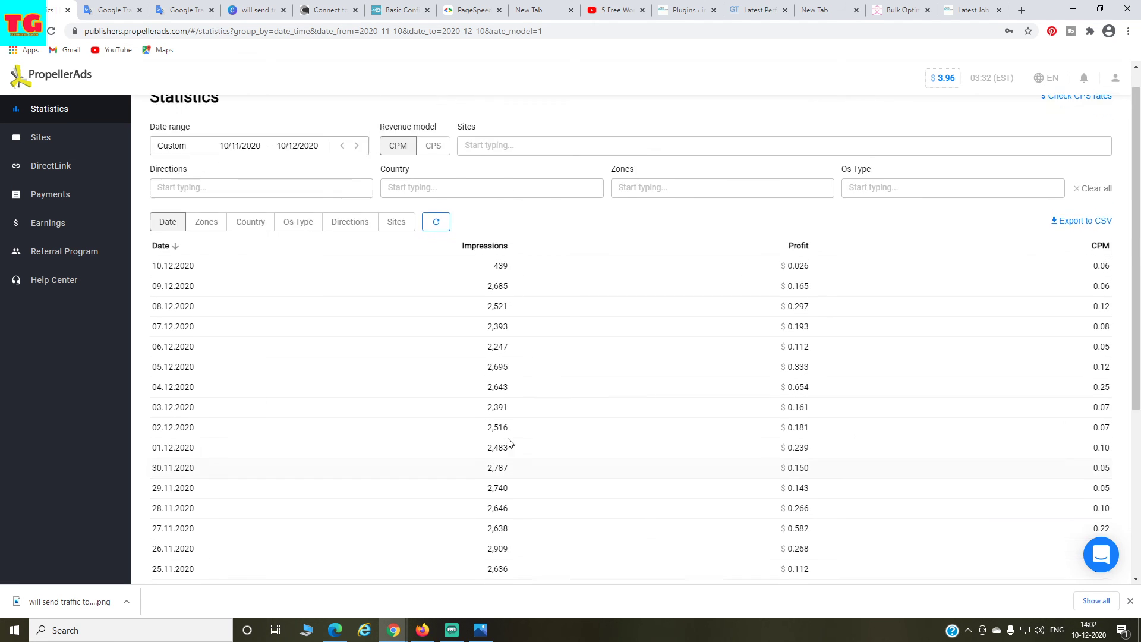
Step: Check the date of the 26.11.2020 payout in the PropellerAds payment history and return to the statistics
click(34, 204)
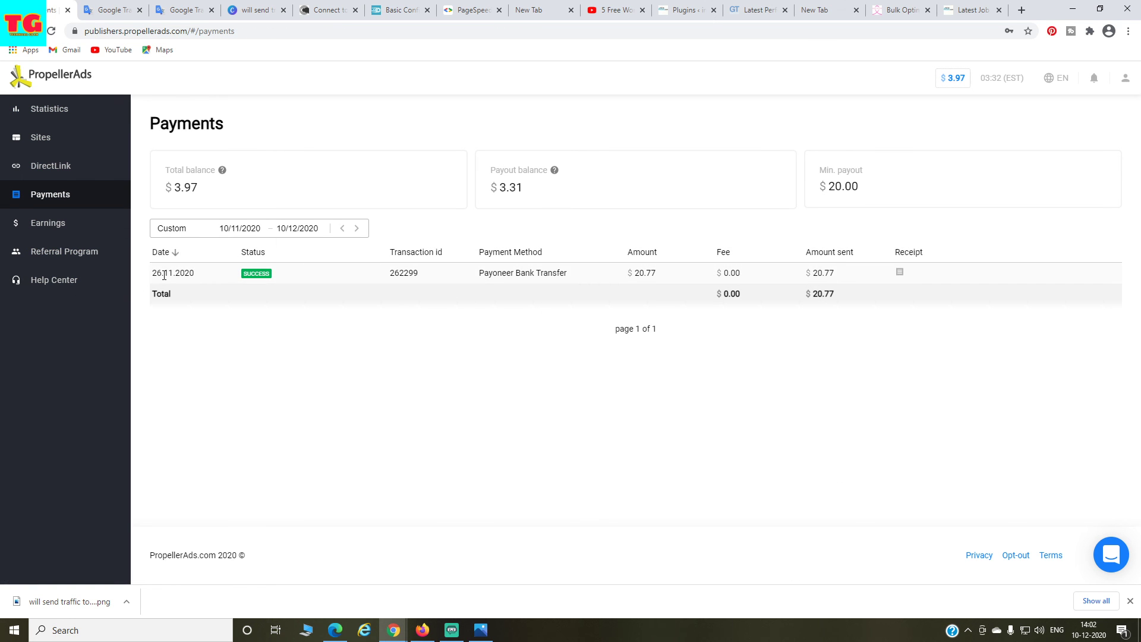
drag(152, 275, 202, 277)
click(61, 108)
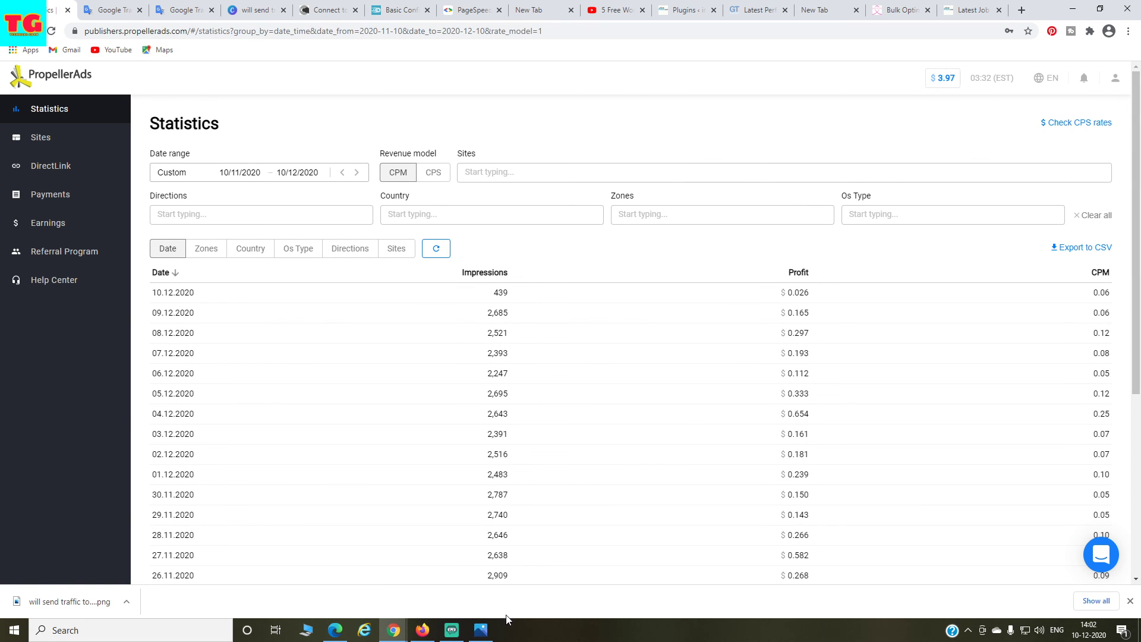
Step: Switch to the "Best 5 wordpress plugins 2020" image in Photos and bring up the Streamlabs OBS window
click(480, 623)
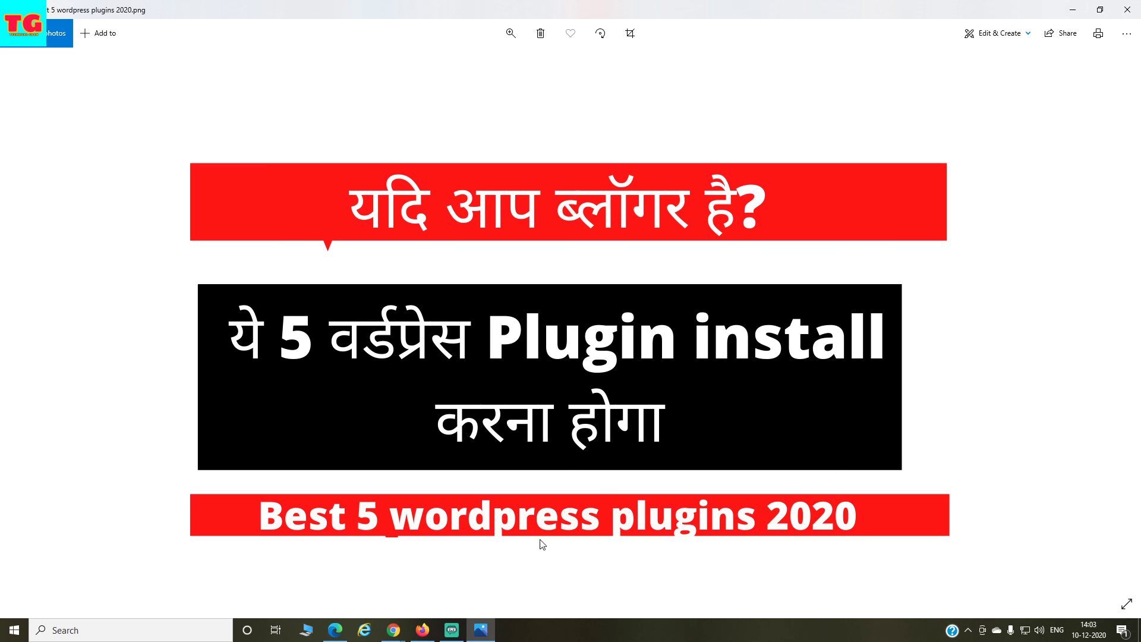
click(451, 630)
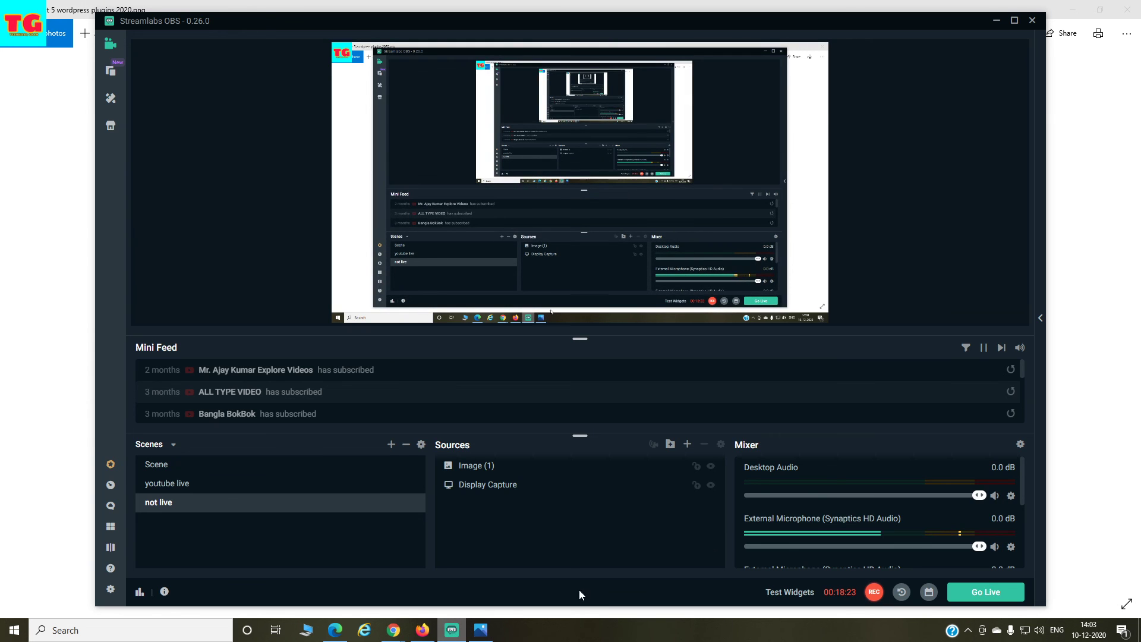